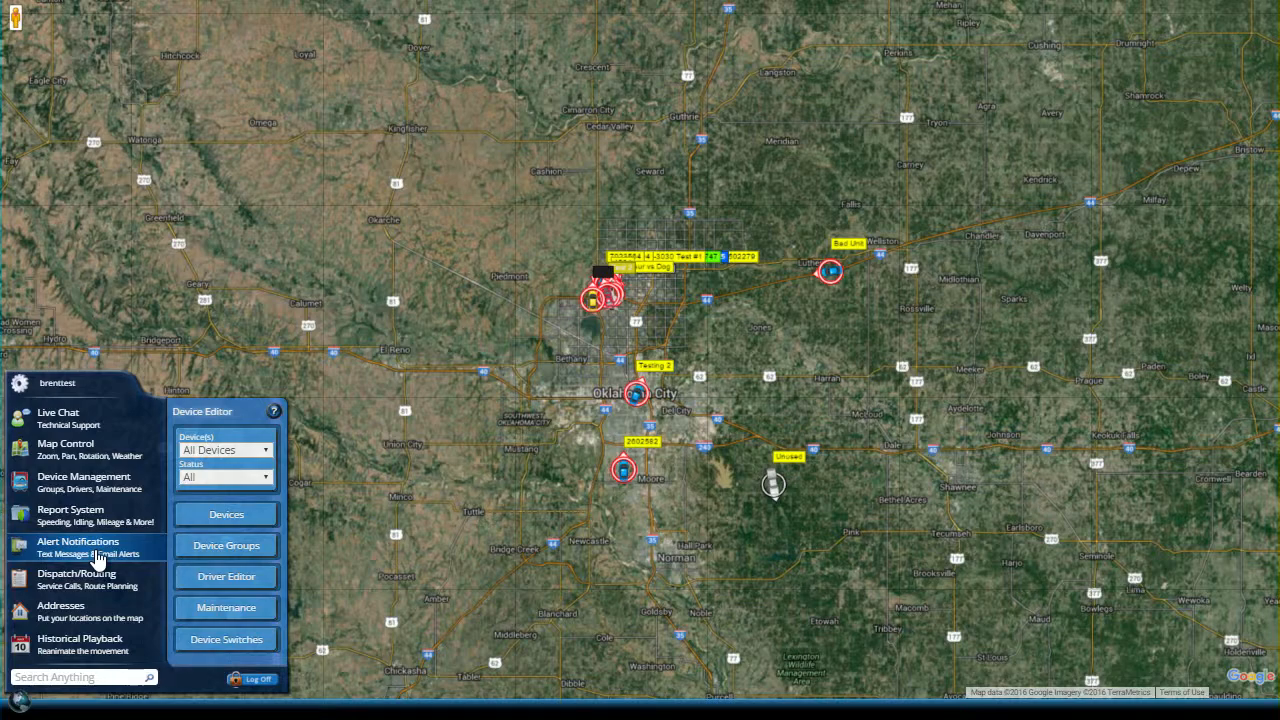
Open the alerts list and look through the existing maintenance alerts.
click(97, 556)
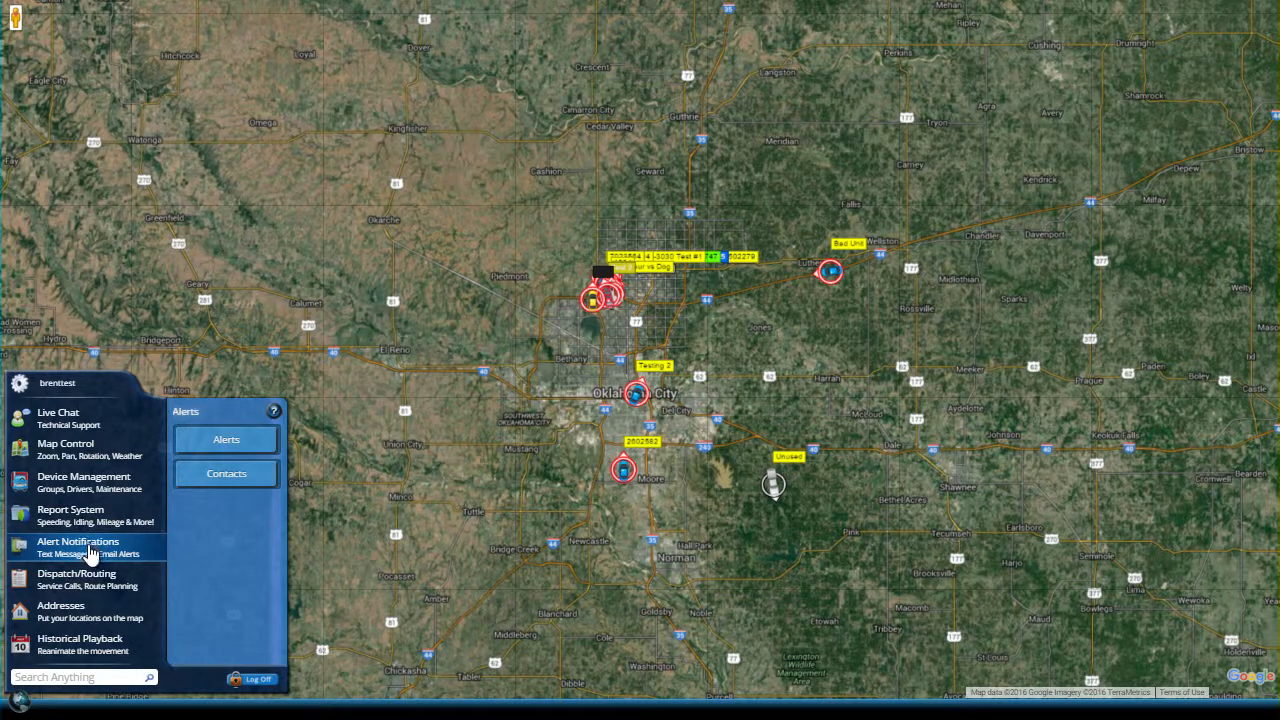
click(226, 442)
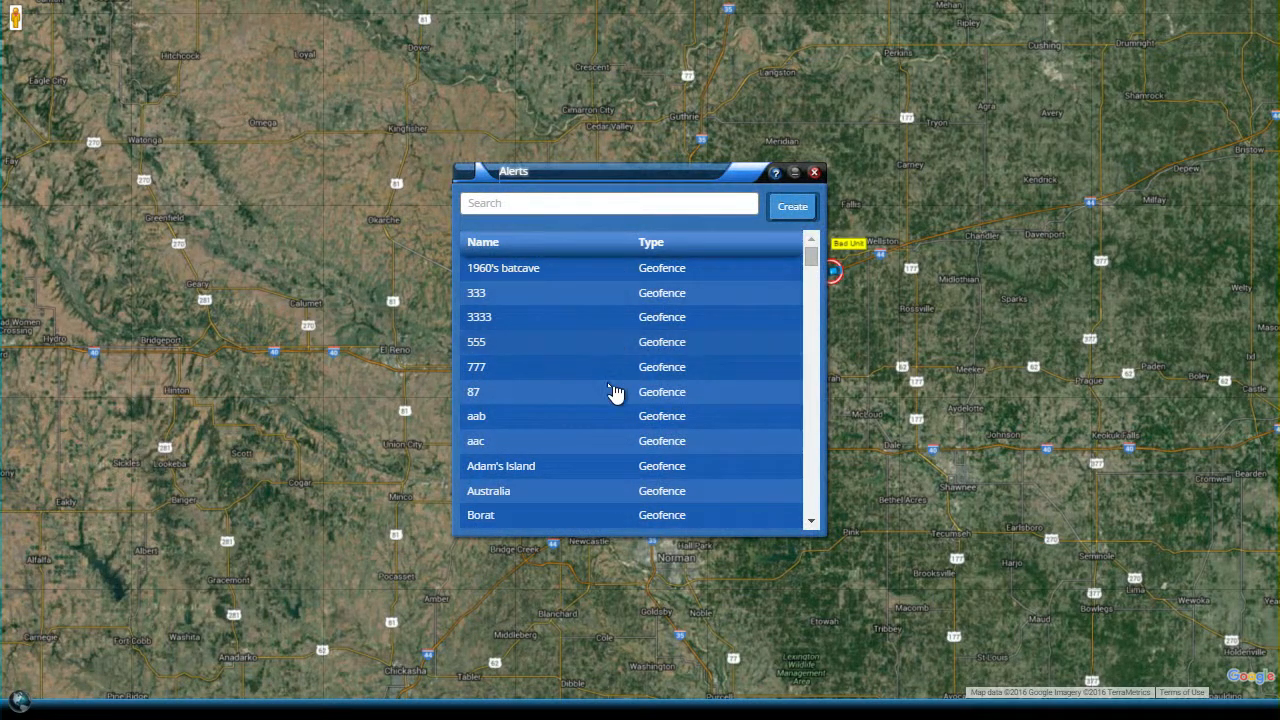
scroll(651, 363, down, 8)
scroll(651, 363, down, 12)
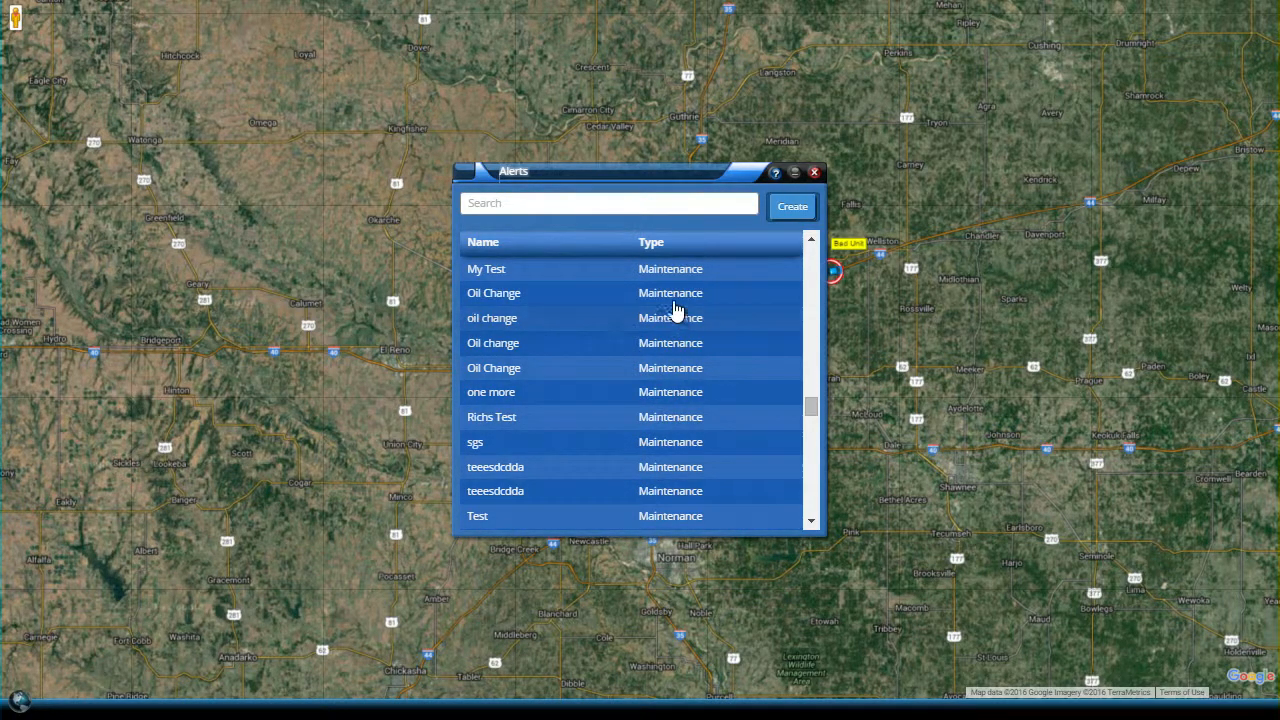
scroll(675, 313, down, 3)
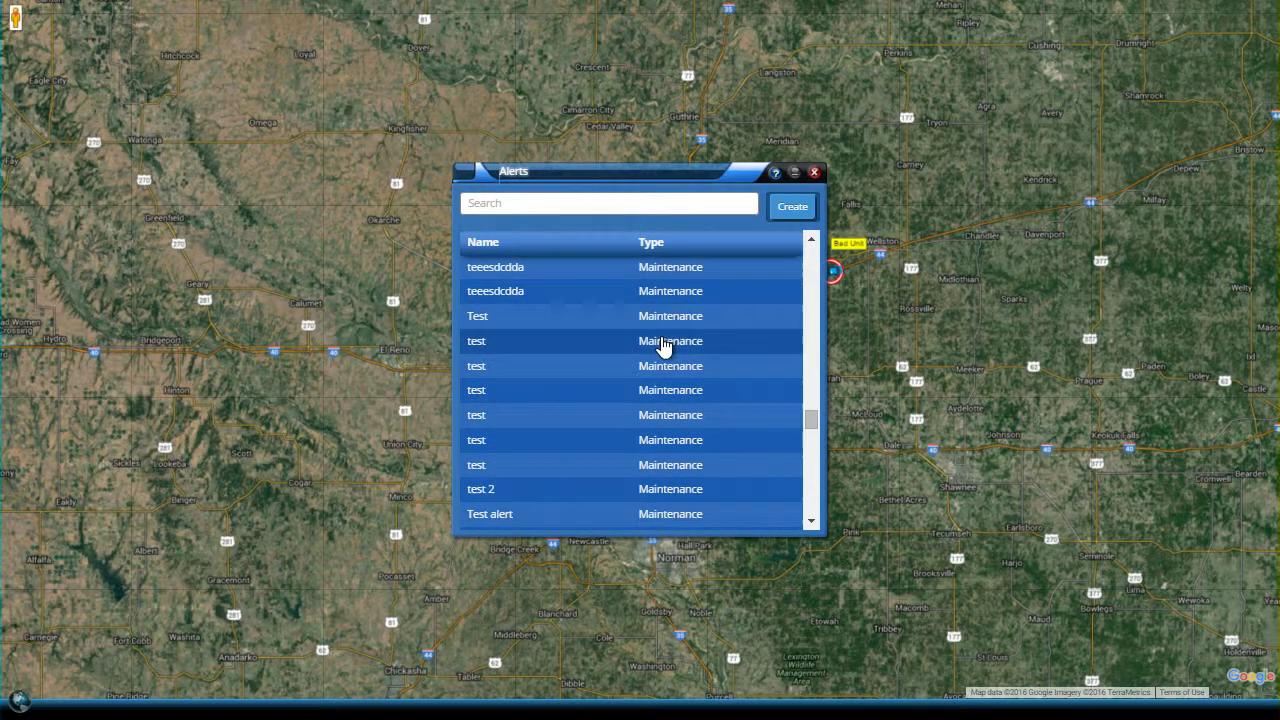
Create a Maintenance alert named "Richs Oil Change" that applies to All Devices.
click(790, 208)
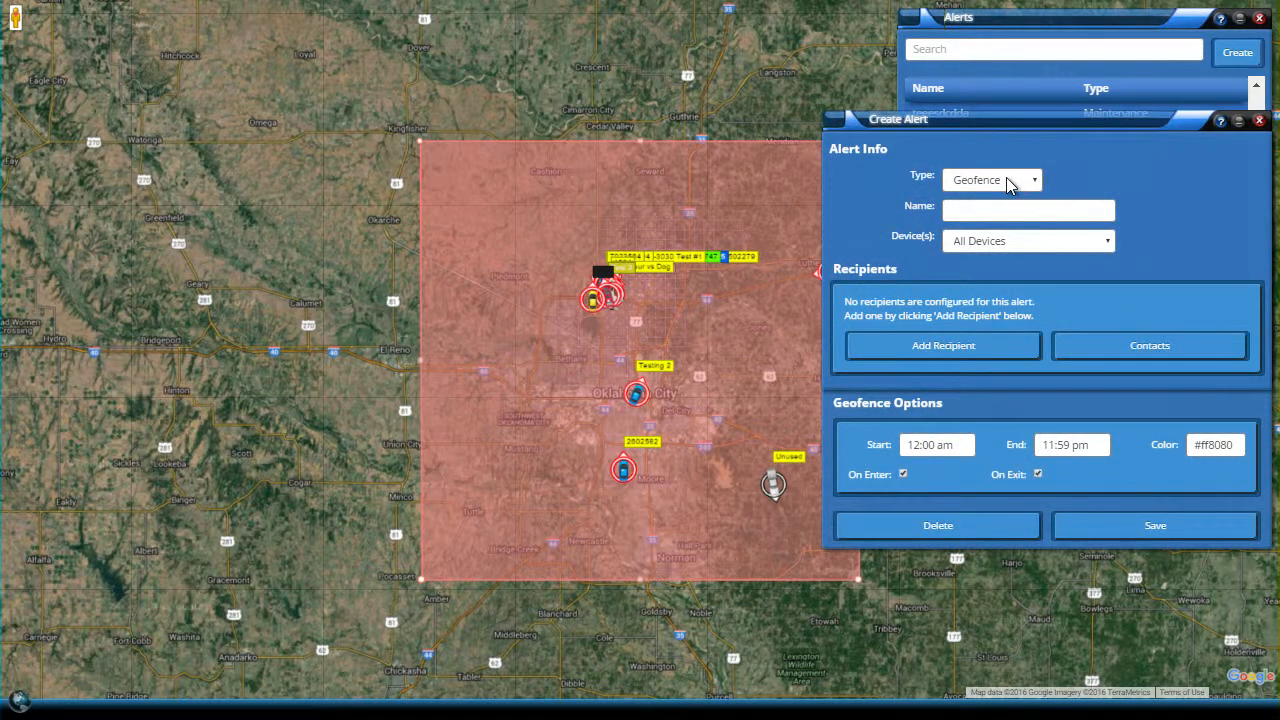
click(1008, 183)
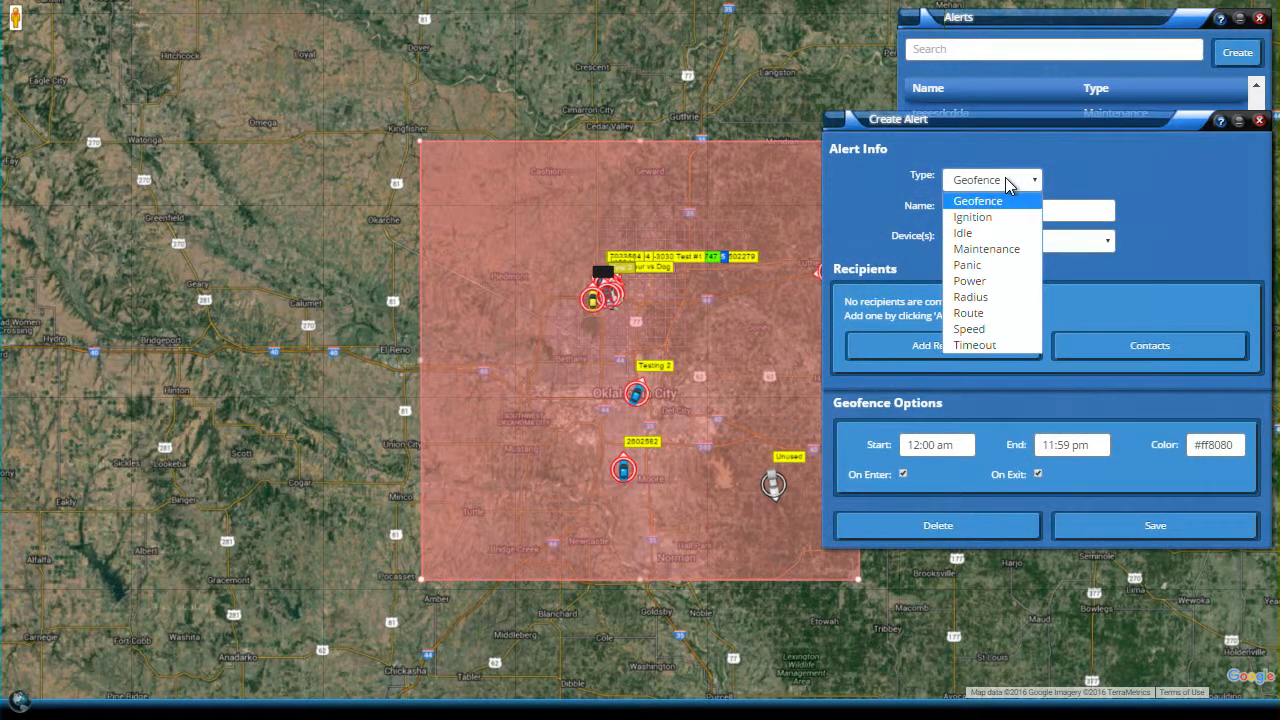
click(997, 250)
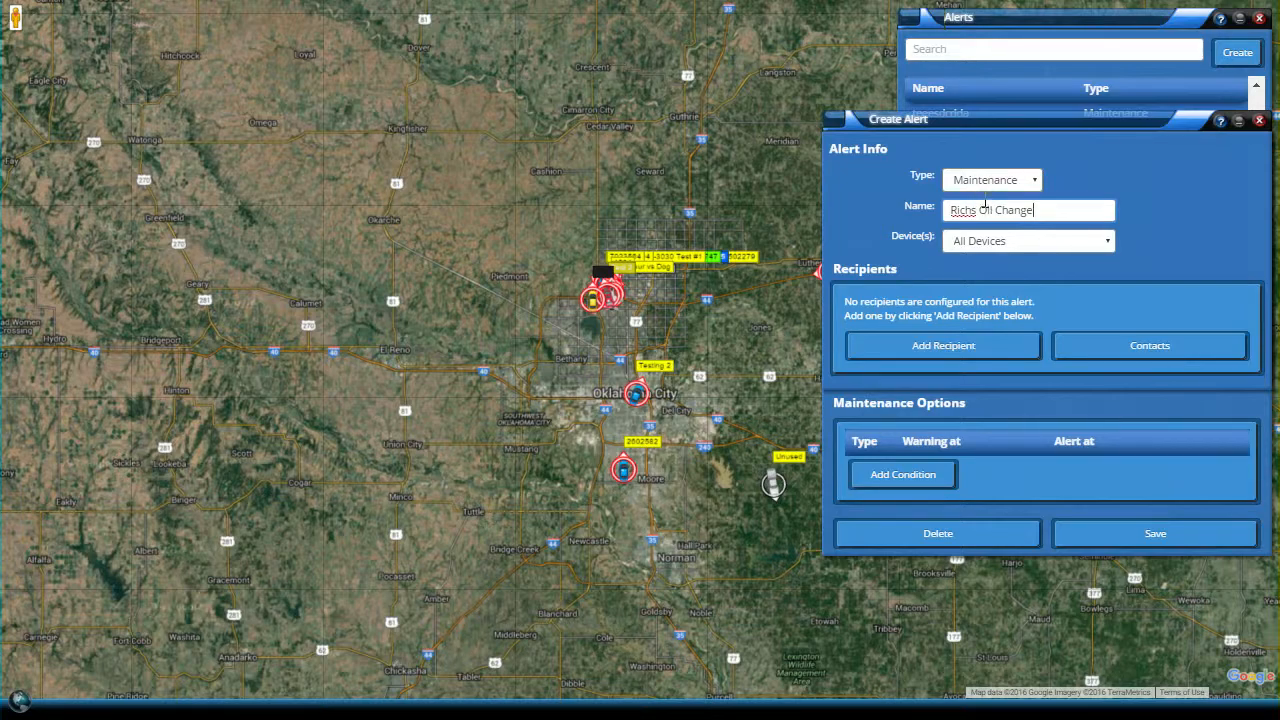
click(1002, 245)
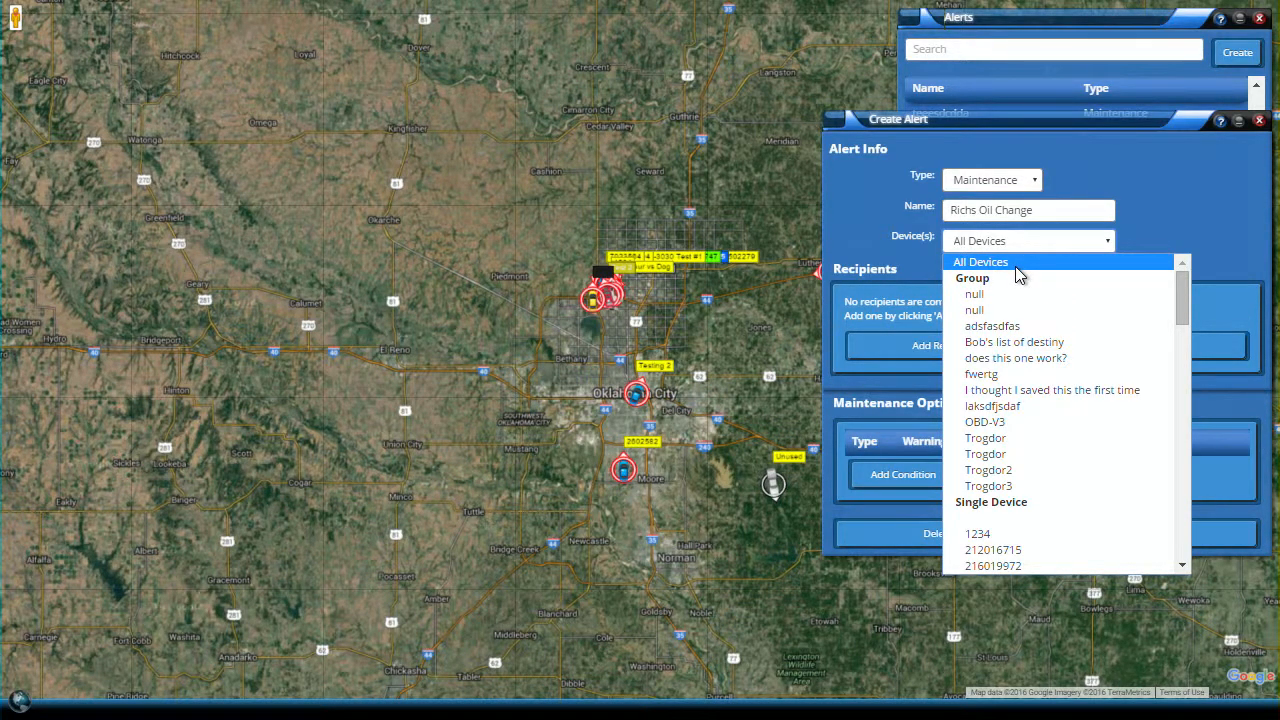
click(1015, 268)
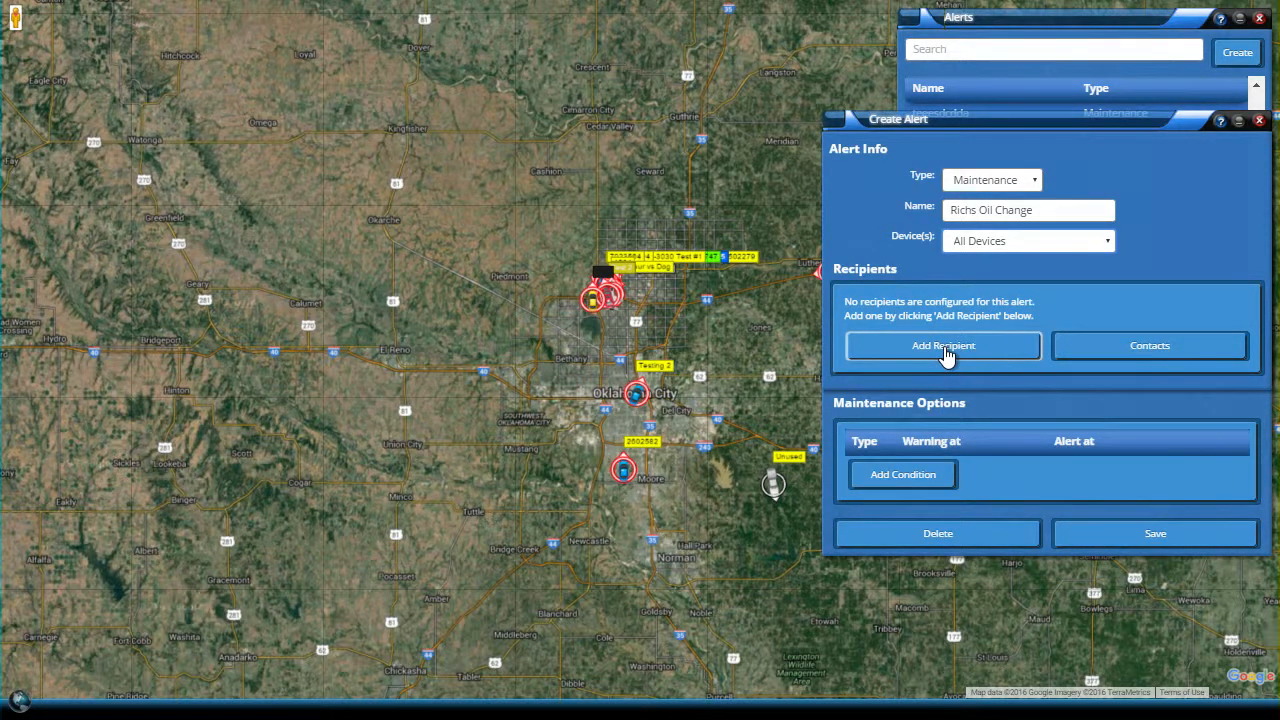
Review the saved contacts with their email, phone and SMS details.
click(1155, 350)
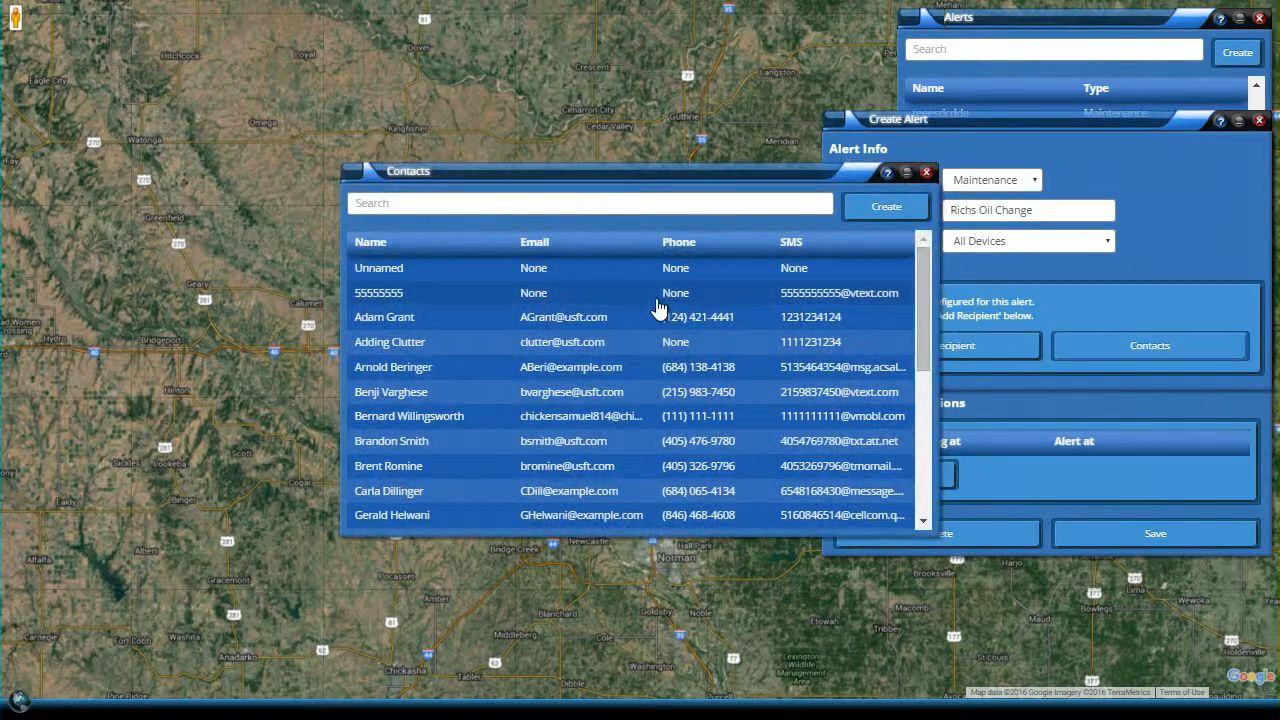
scroll(614, 319, down, 5)
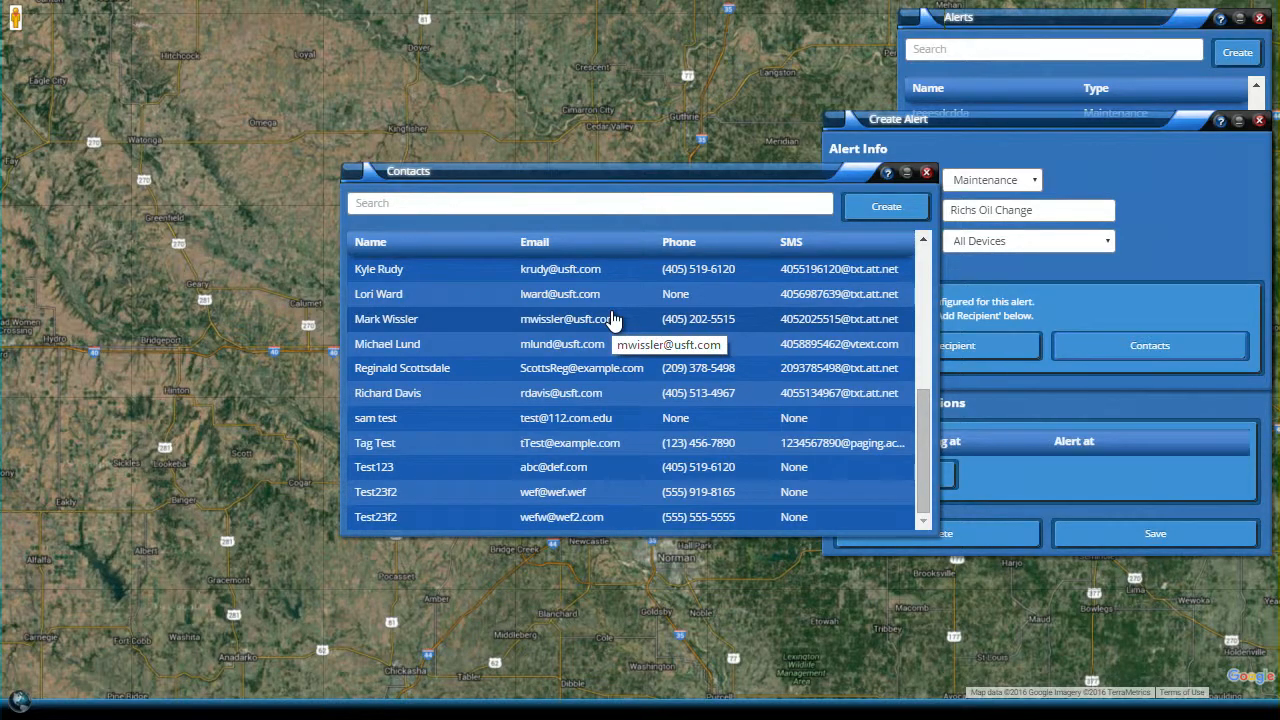
scroll(614, 319, up, 5)
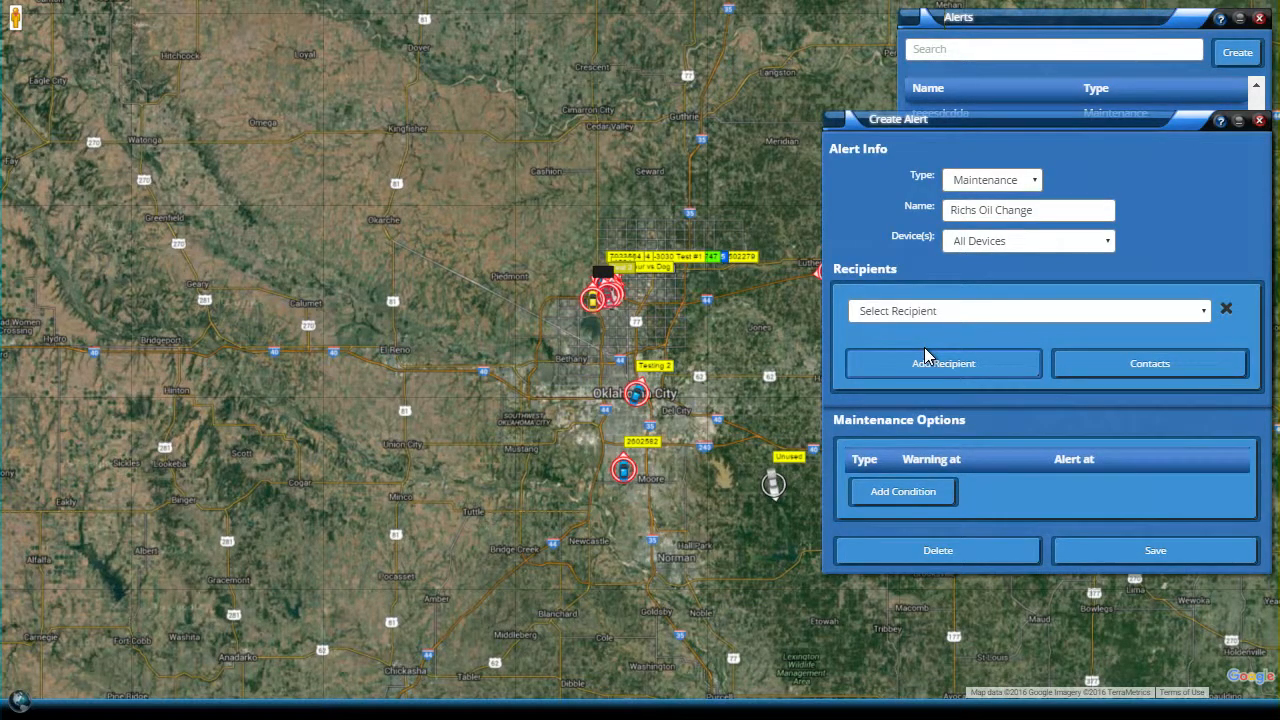
Set the alert's first recipient to the contact whose email is at usft.com and first name is Richard's entry, enabling email and SMS.
click(971, 309)
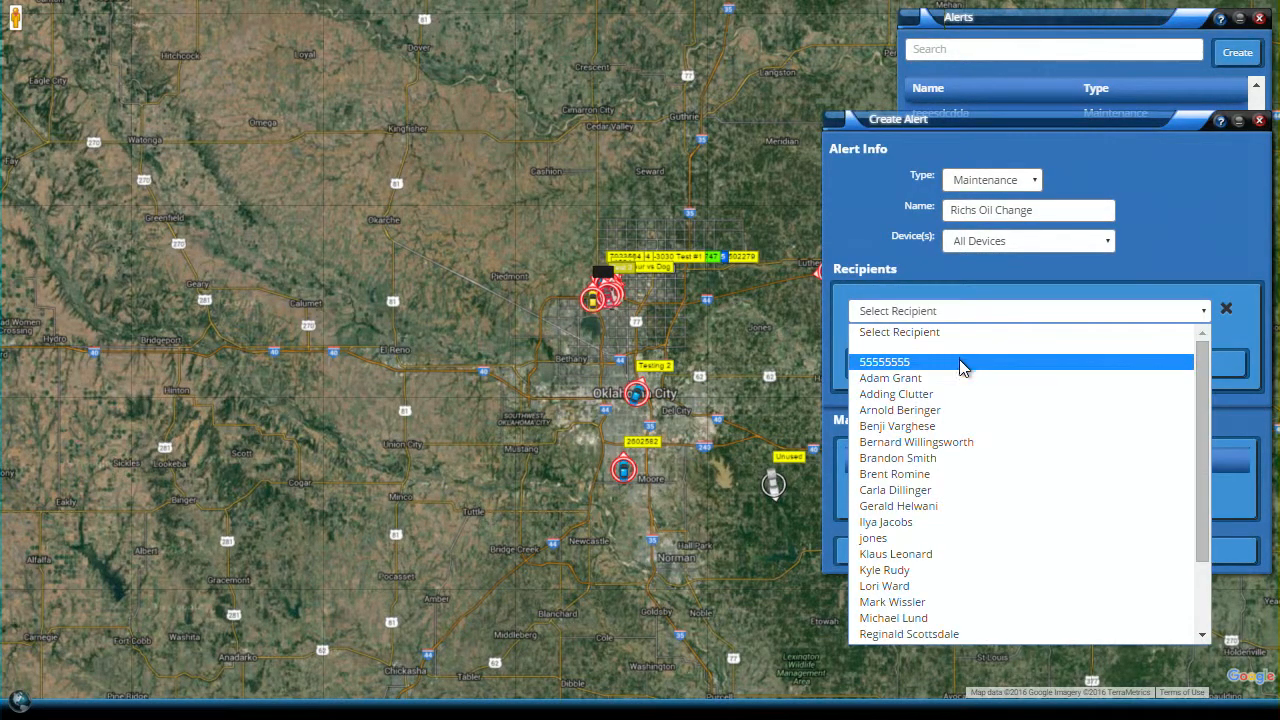
scroll(925, 465, down, 2)
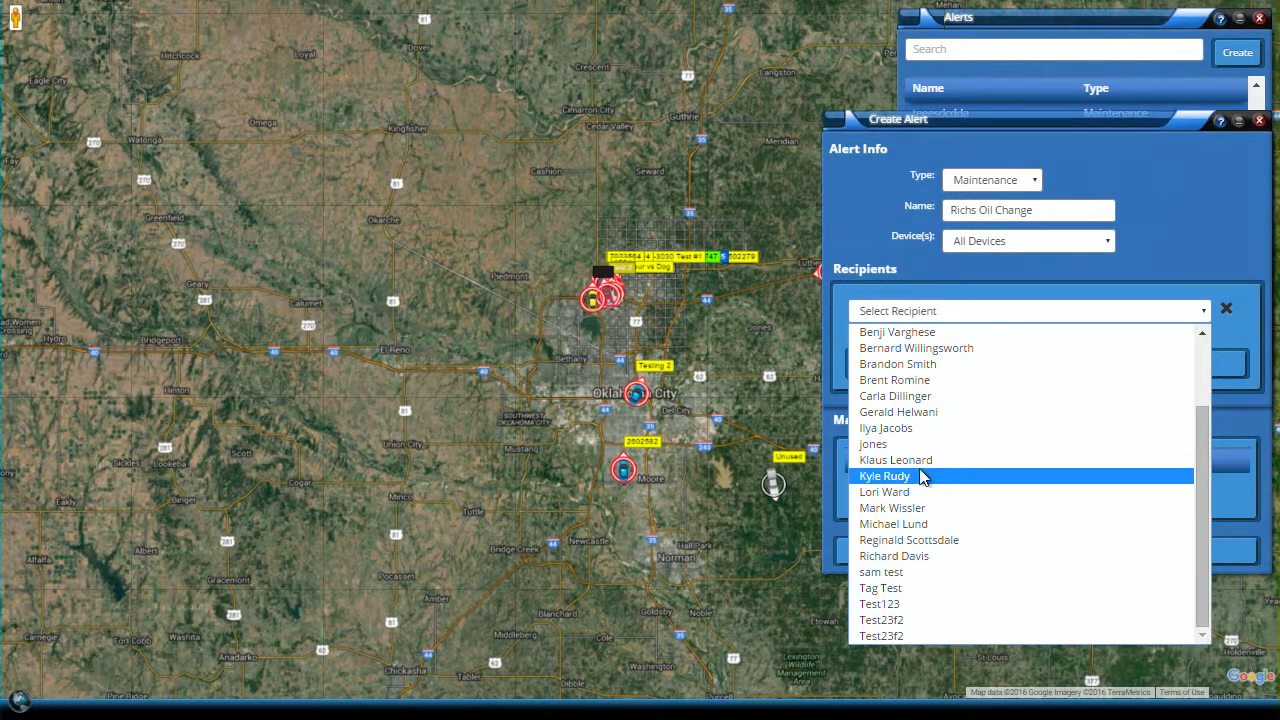
click(898, 557)
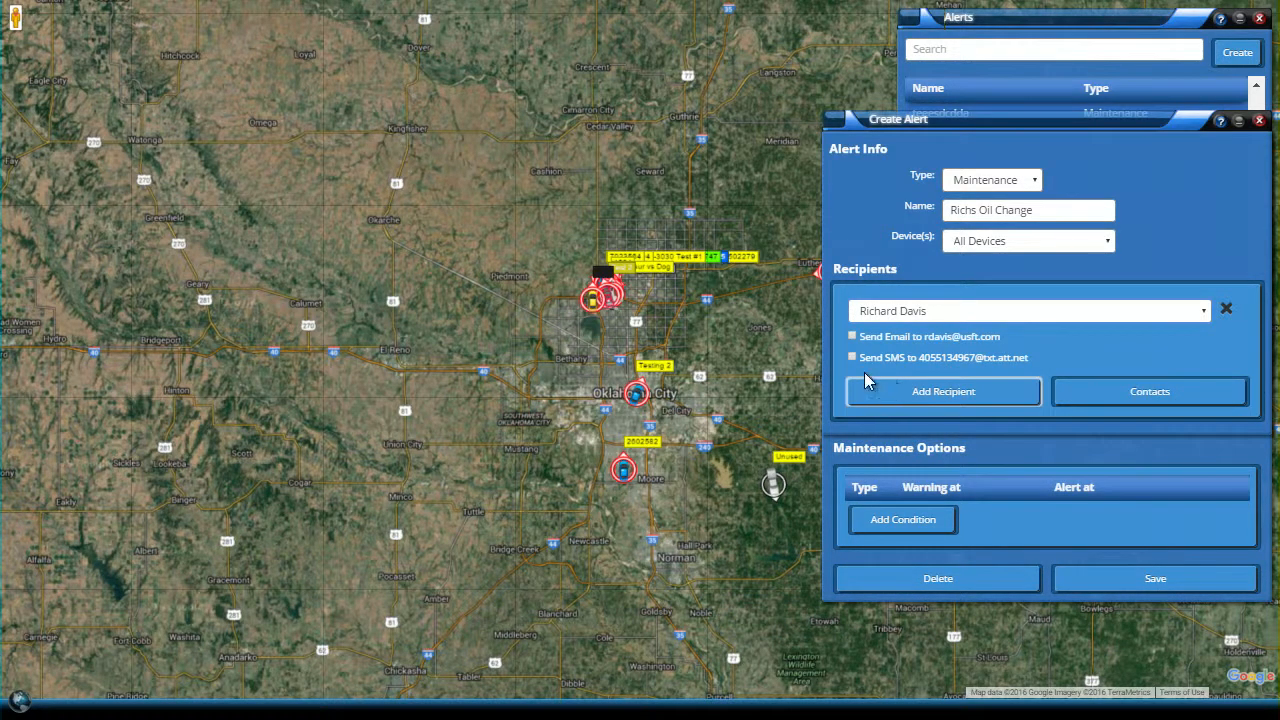
click(853, 337)
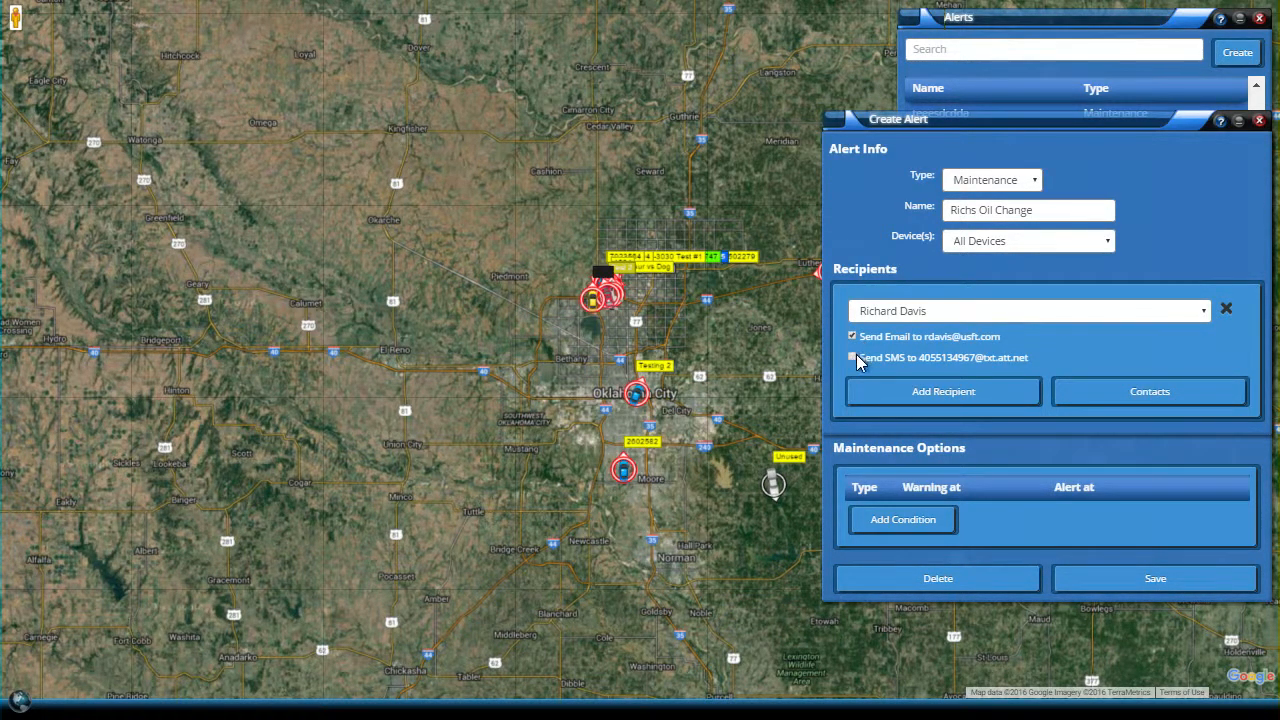
click(853, 358)
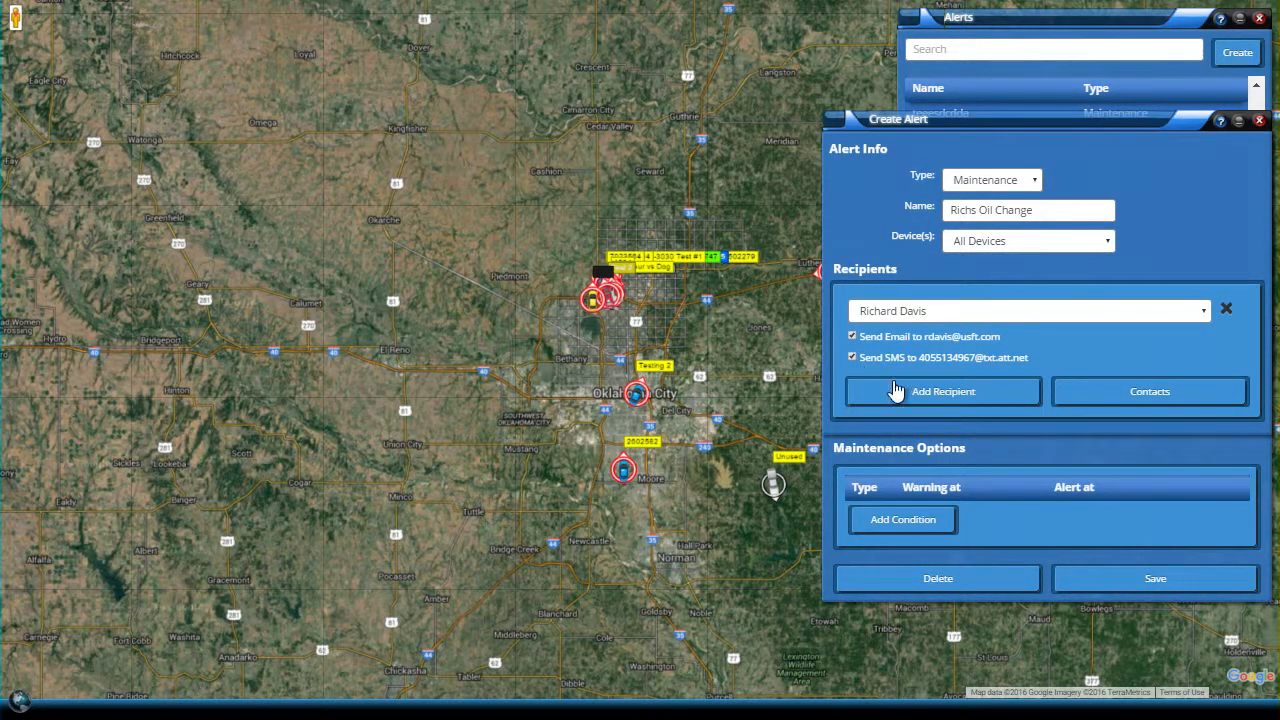
Add the contact with the all-digit name as a second recipient, notified by SMS.
click(948, 392)
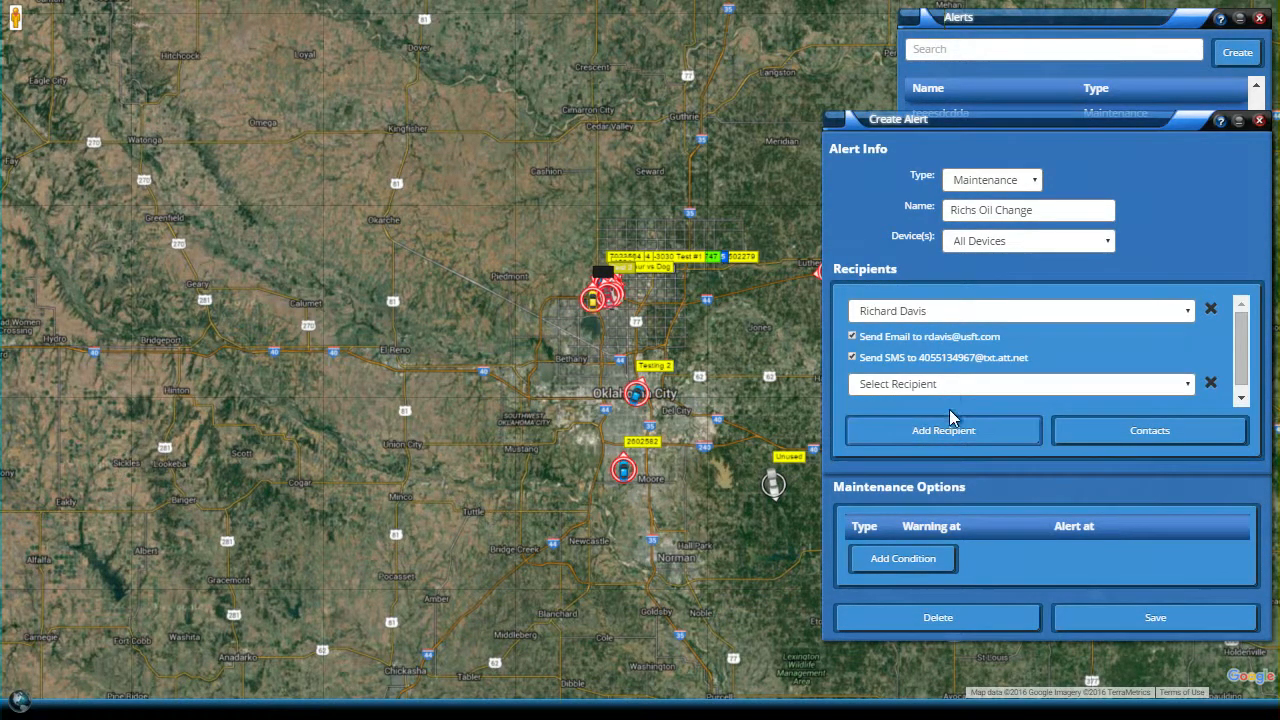
click(1023, 384)
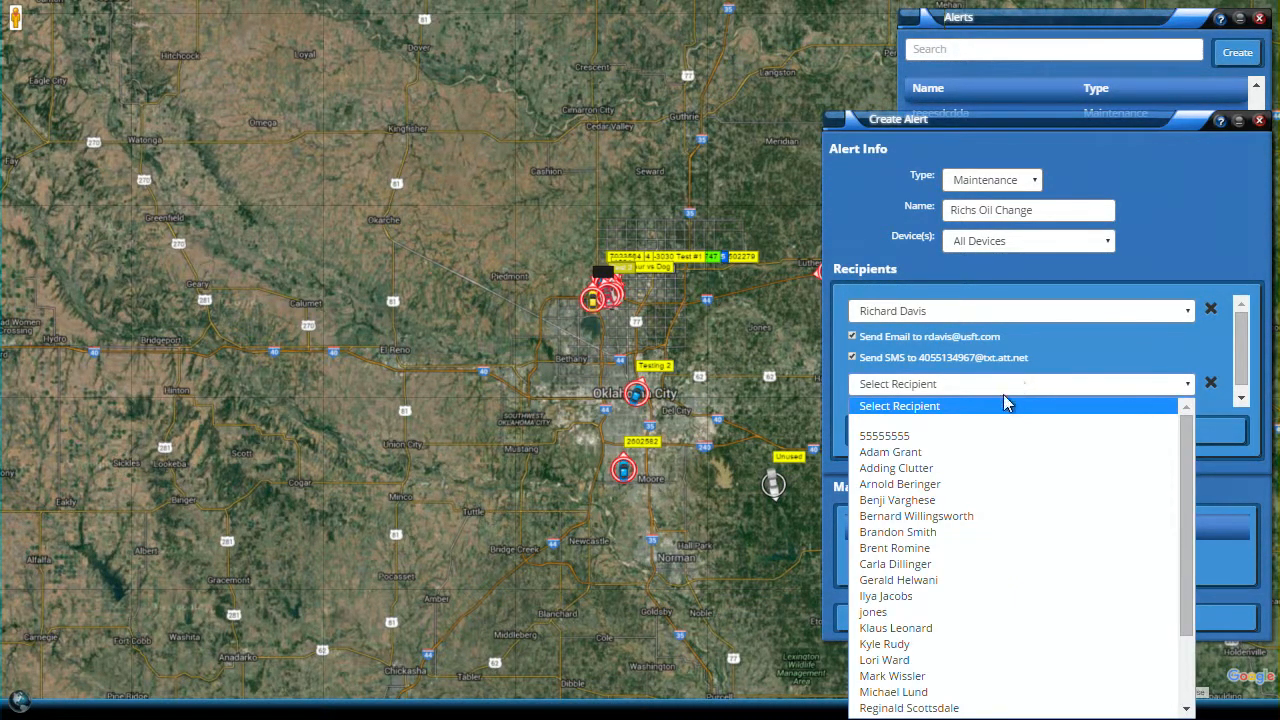
click(924, 440)
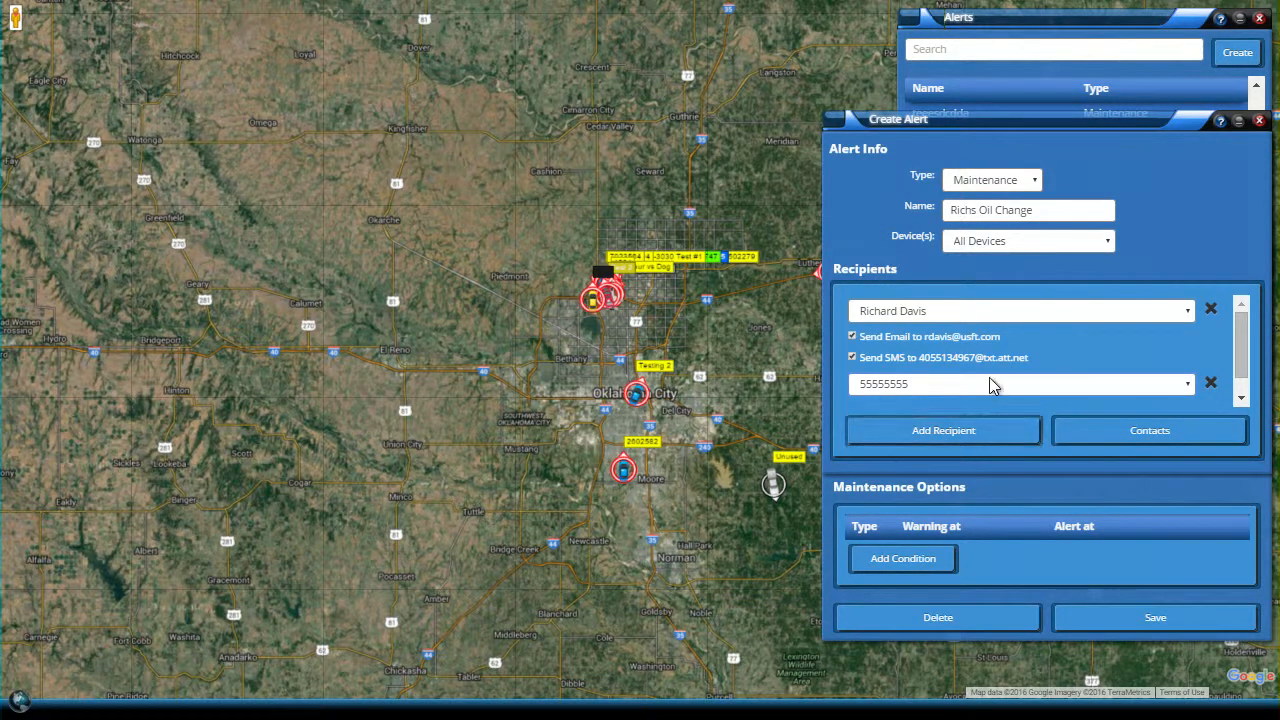
scroll(1031, 380, down, 1)
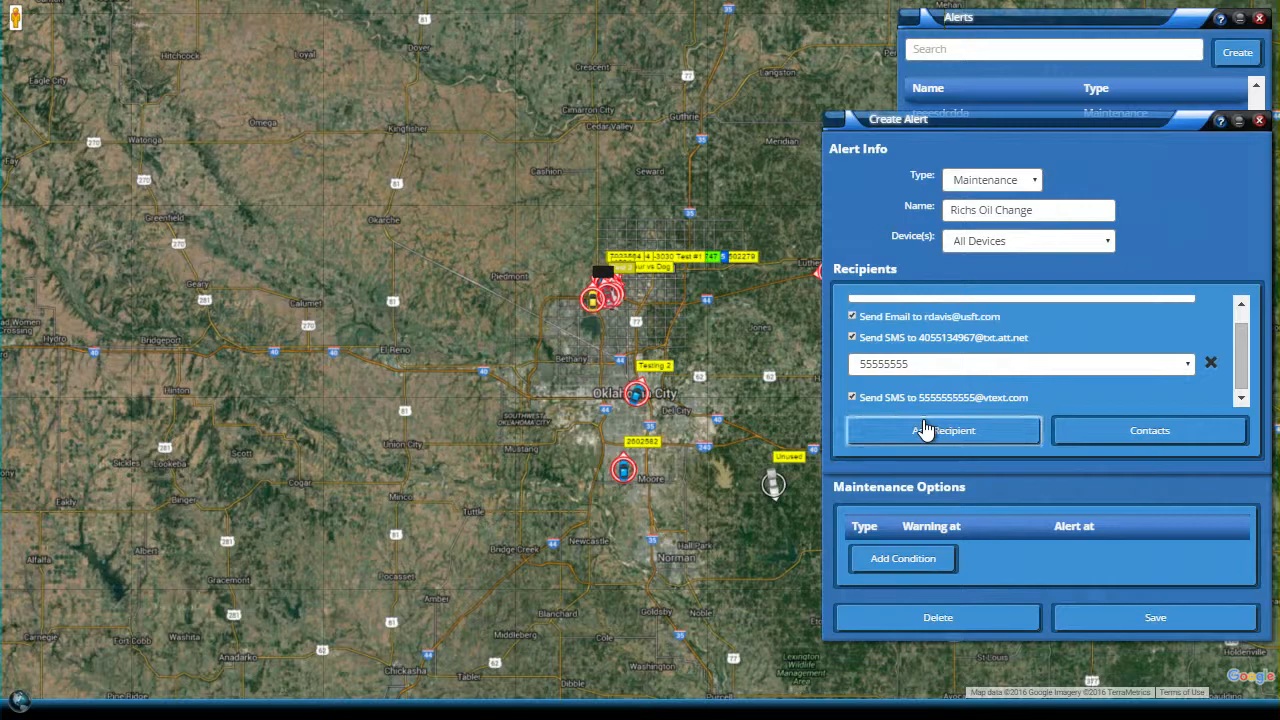
scroll(940, 377, up, 1)
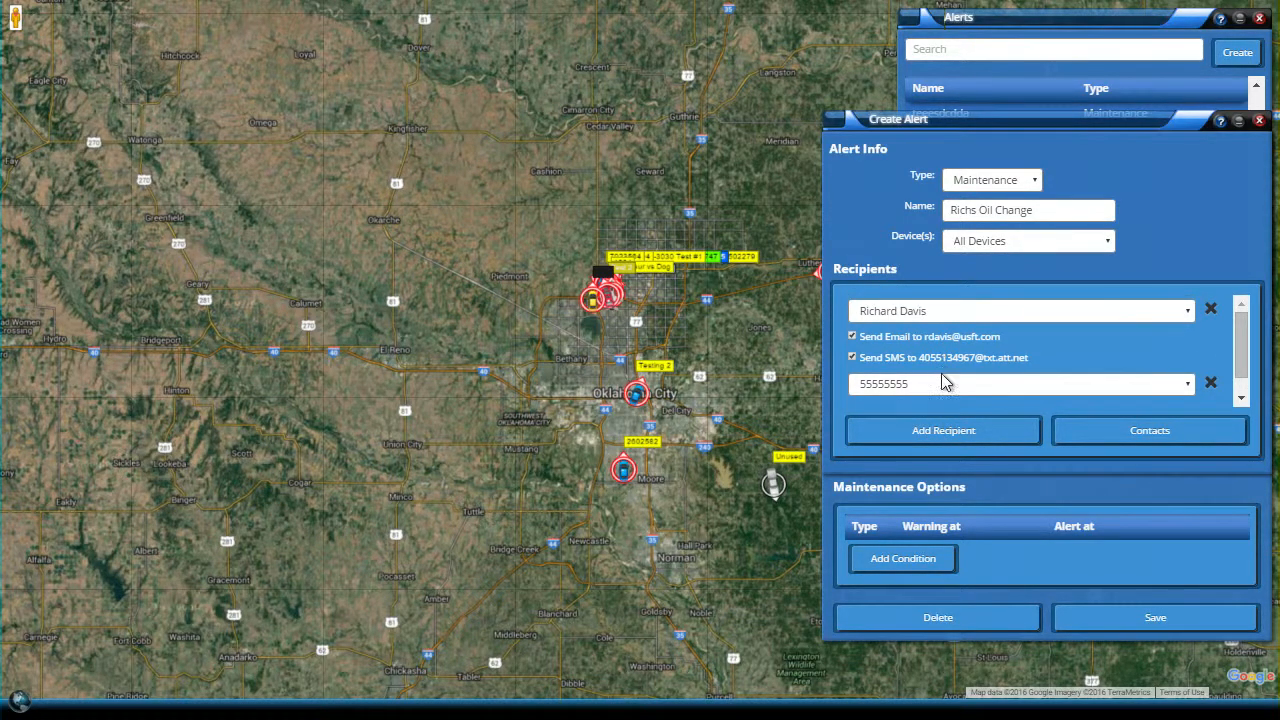
scroll(942, 378, down, 1)
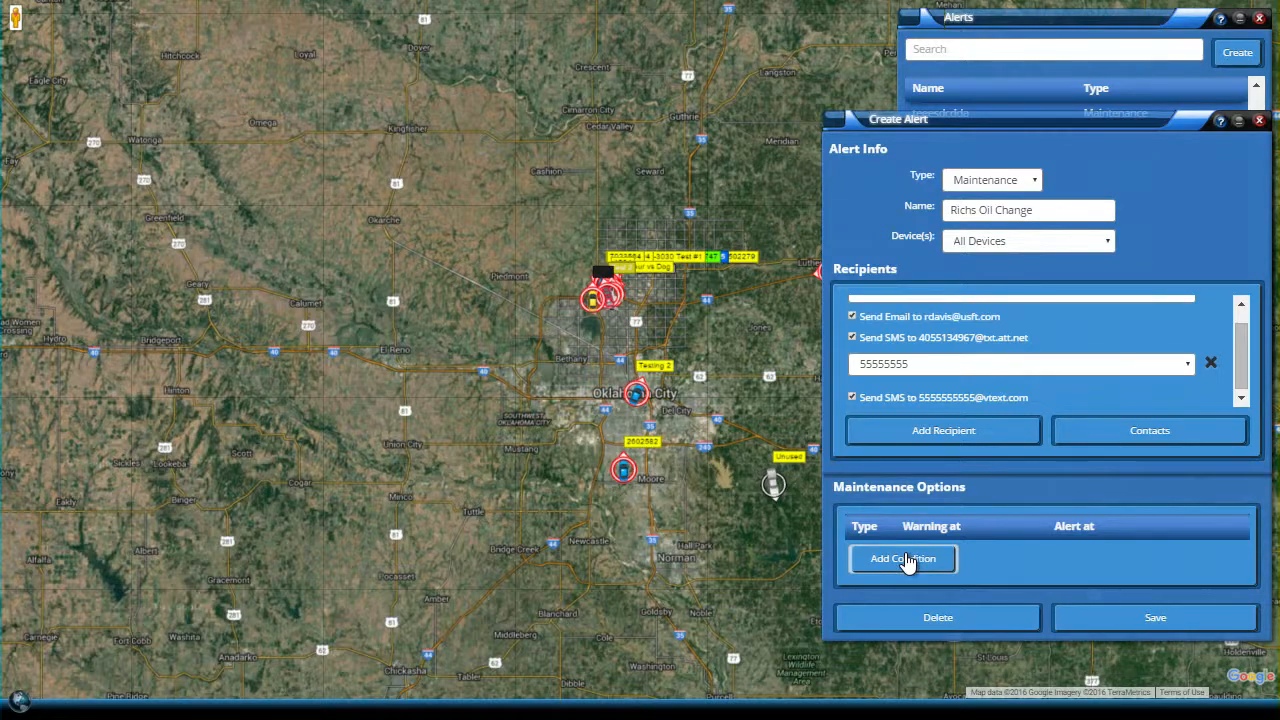
Add a maintenance condition that notifies every time, with the warning at 4000 miles and the alert at 5000 miles.
click(905, 560)
drag(986, 117, 917, 52)
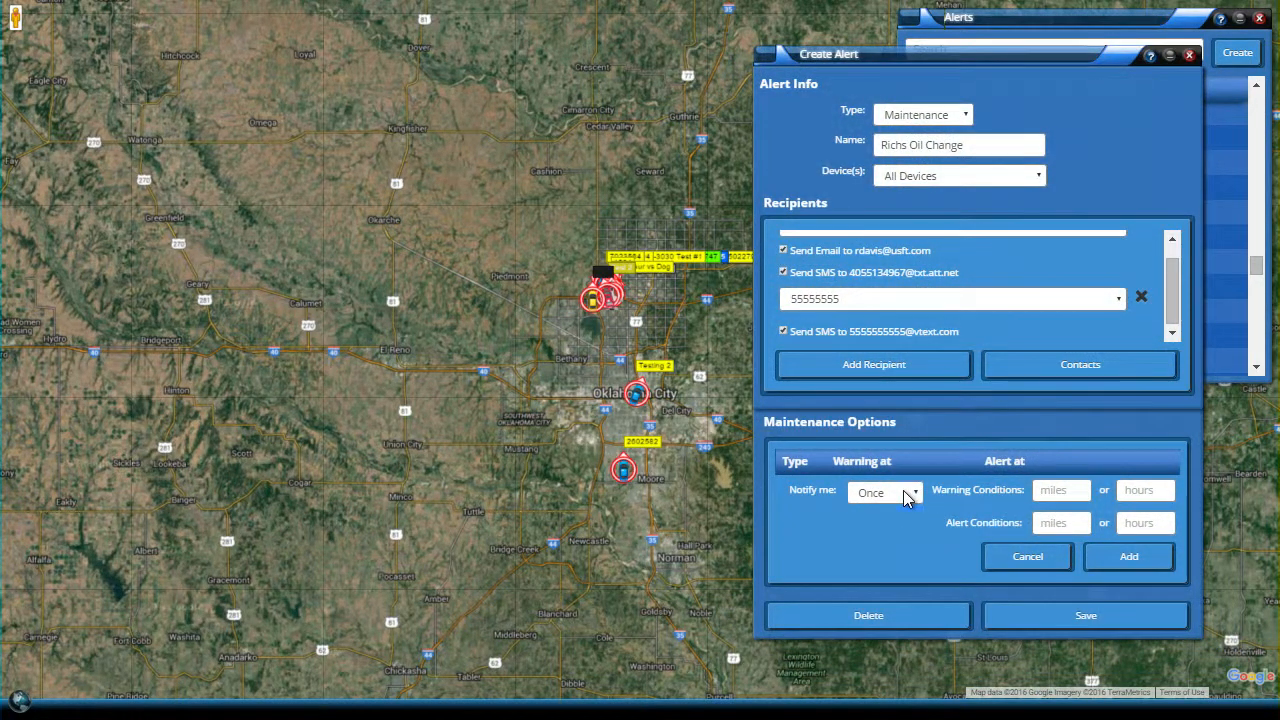
click(904, 490)
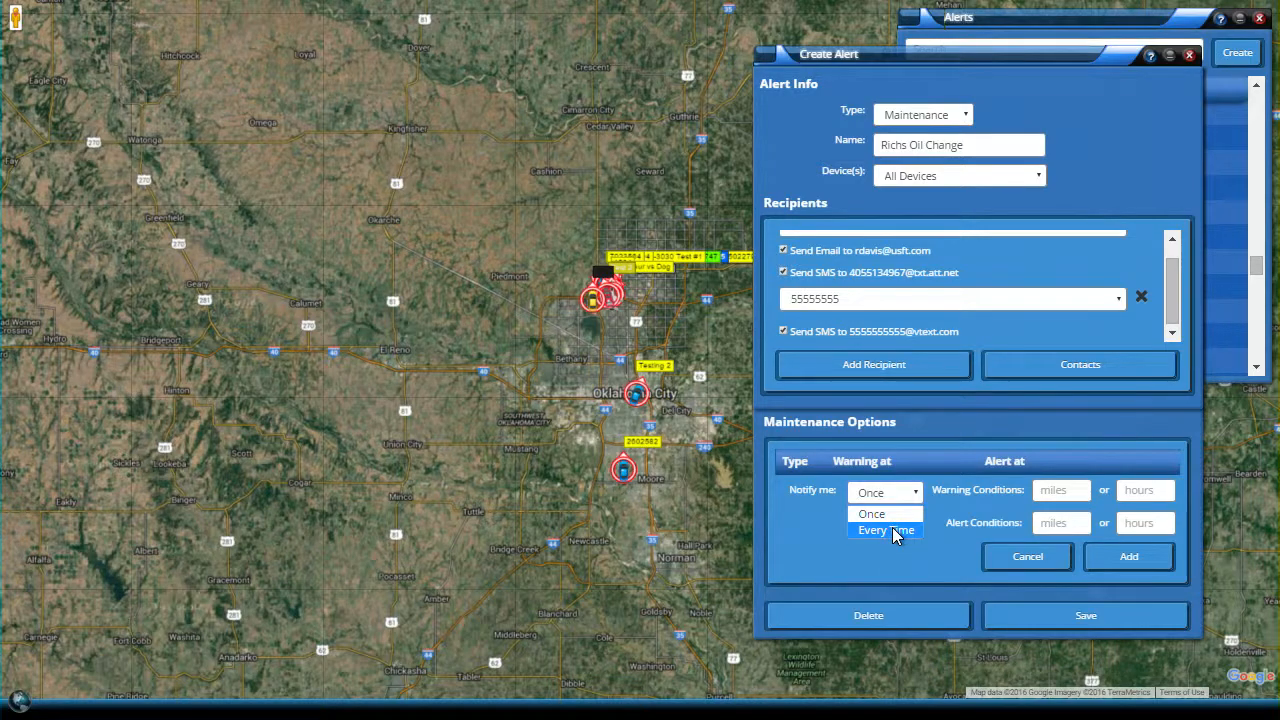
click(894, 531)
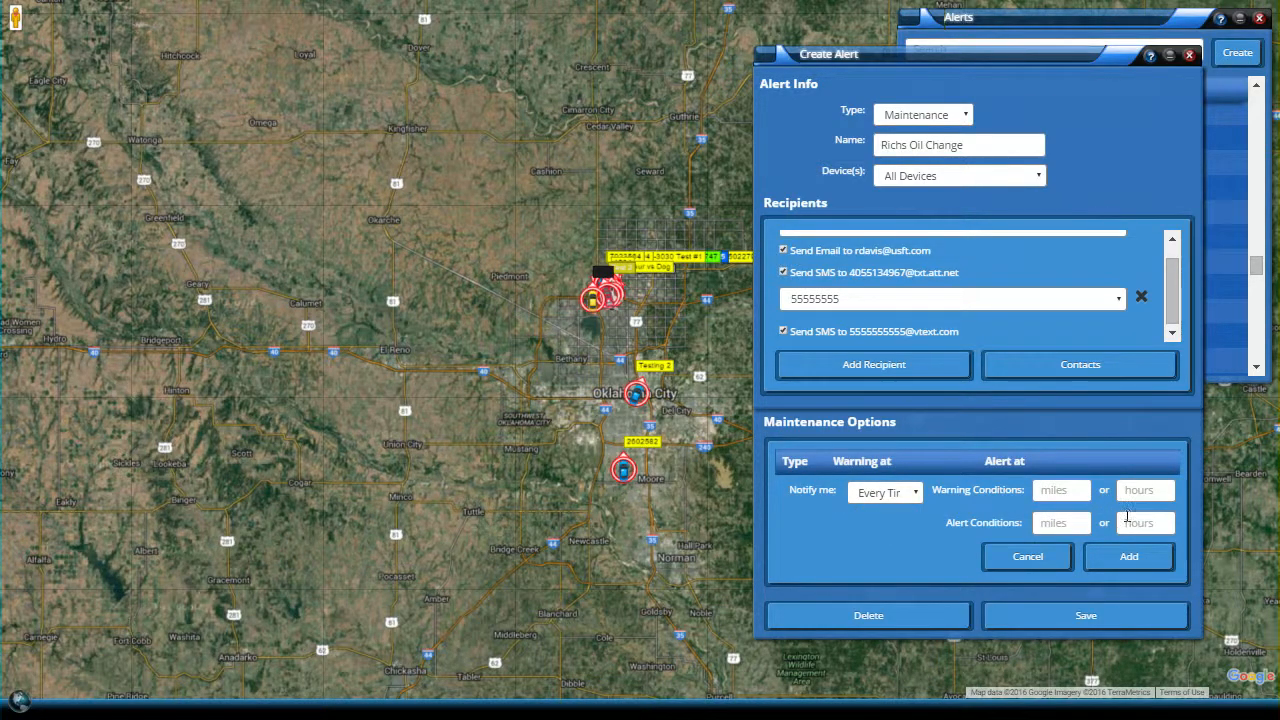
click(1046, 493)
text(4000)
click(1074, 524)
click(1127, 560)
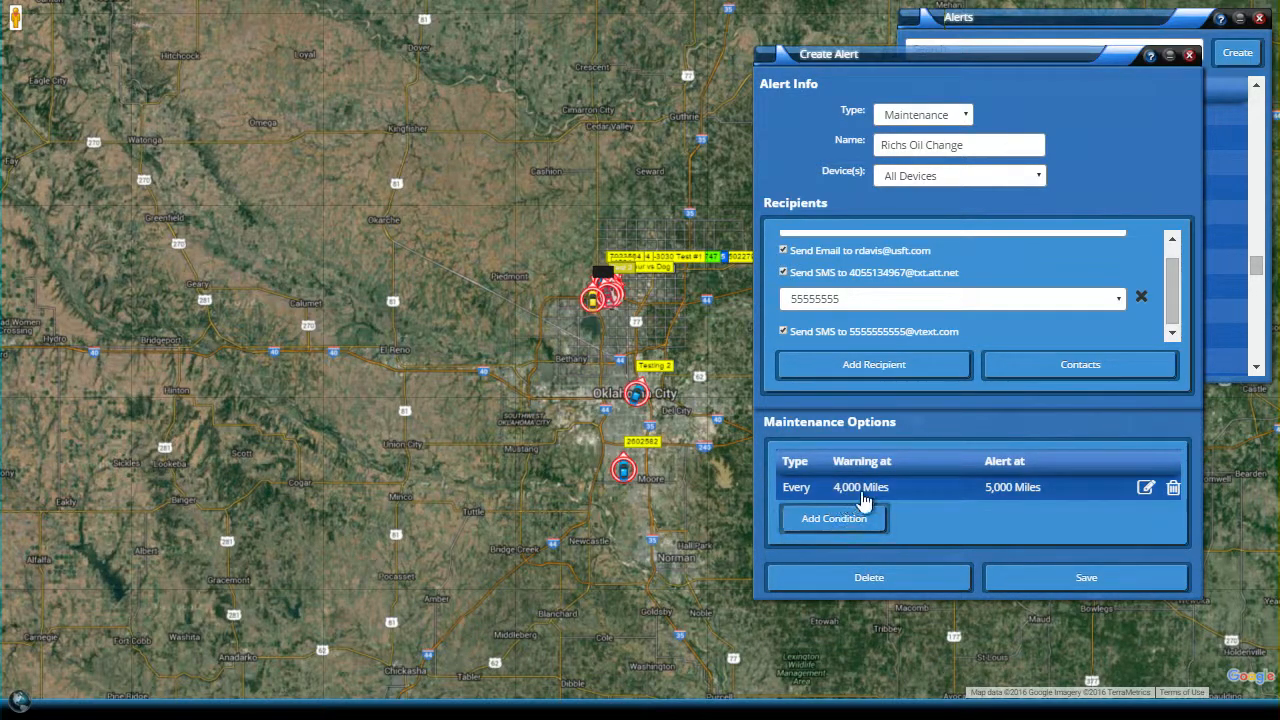
Add a one-time maintenance condition with the warning at 25,000 miles and the alert at 30,000 miles, and save the alert.
click(826, 522)
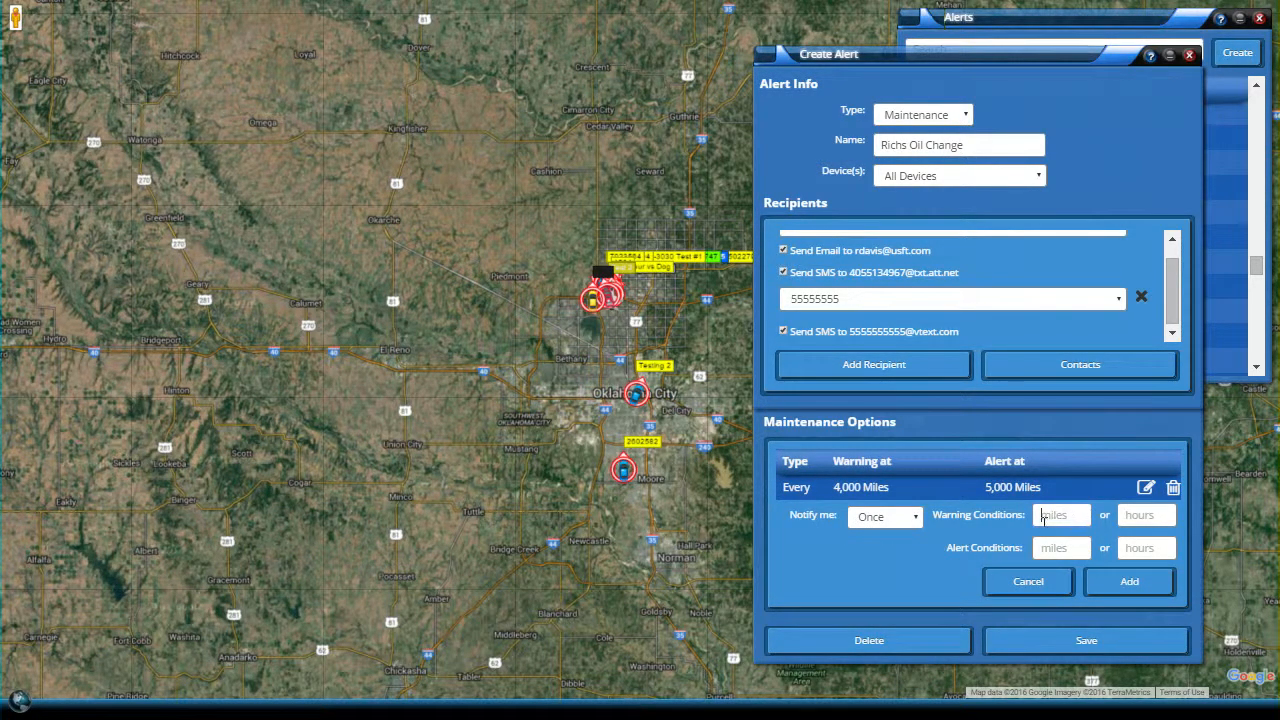
click(900, 517)
click(890, 540)
click(1066, 514)
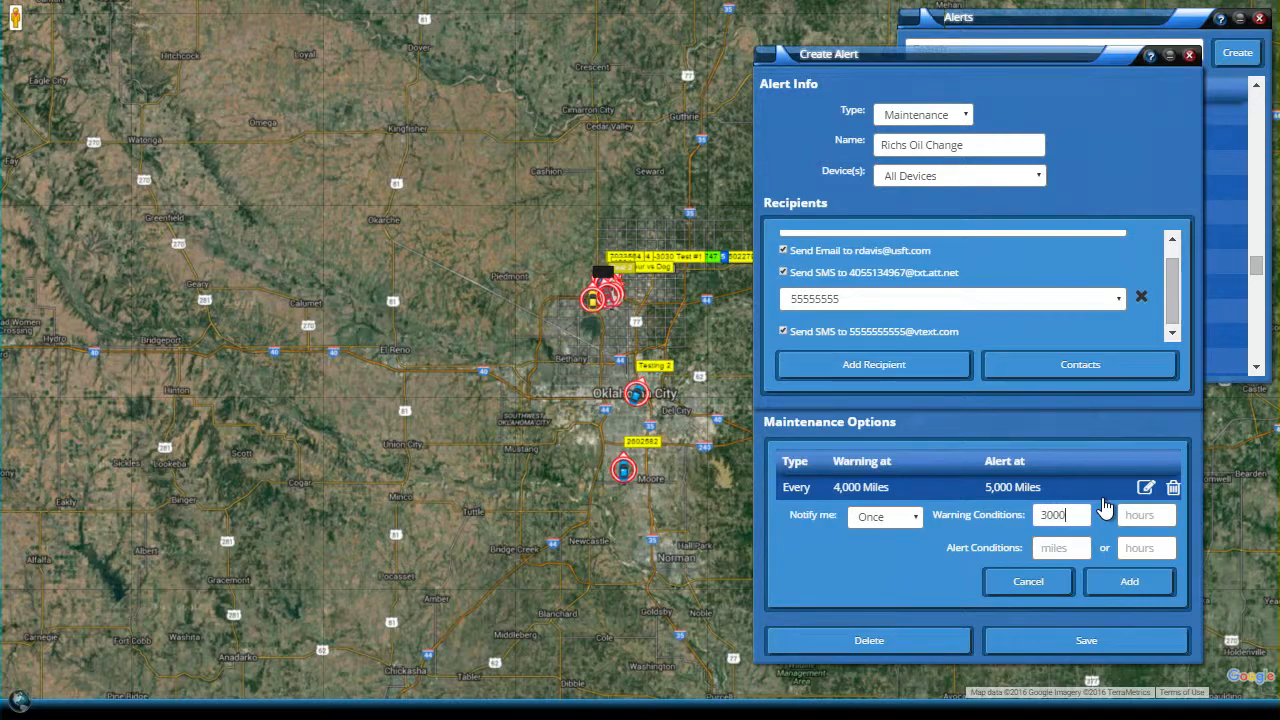
drag(1083, 511, 992, 513)
text(2500)
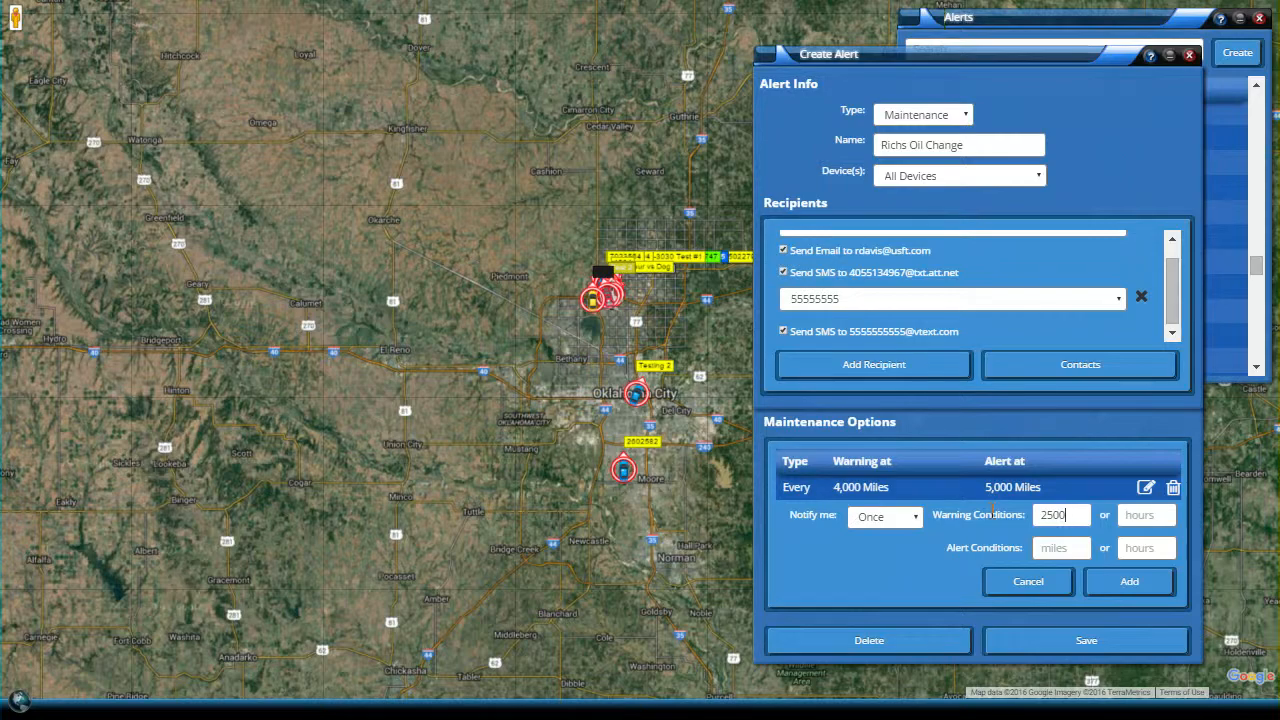
click(1071, 542)
text(30000)
click(1141, 584)
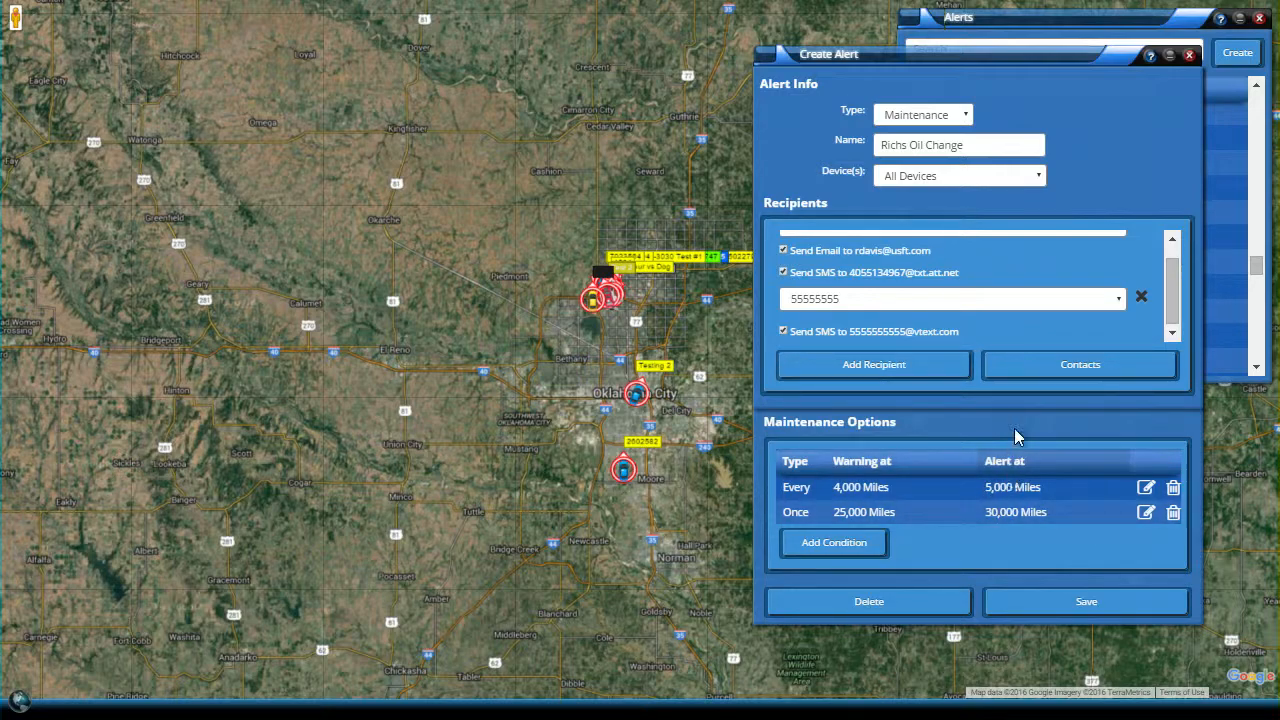
scroll(1016, 316, up, 1)
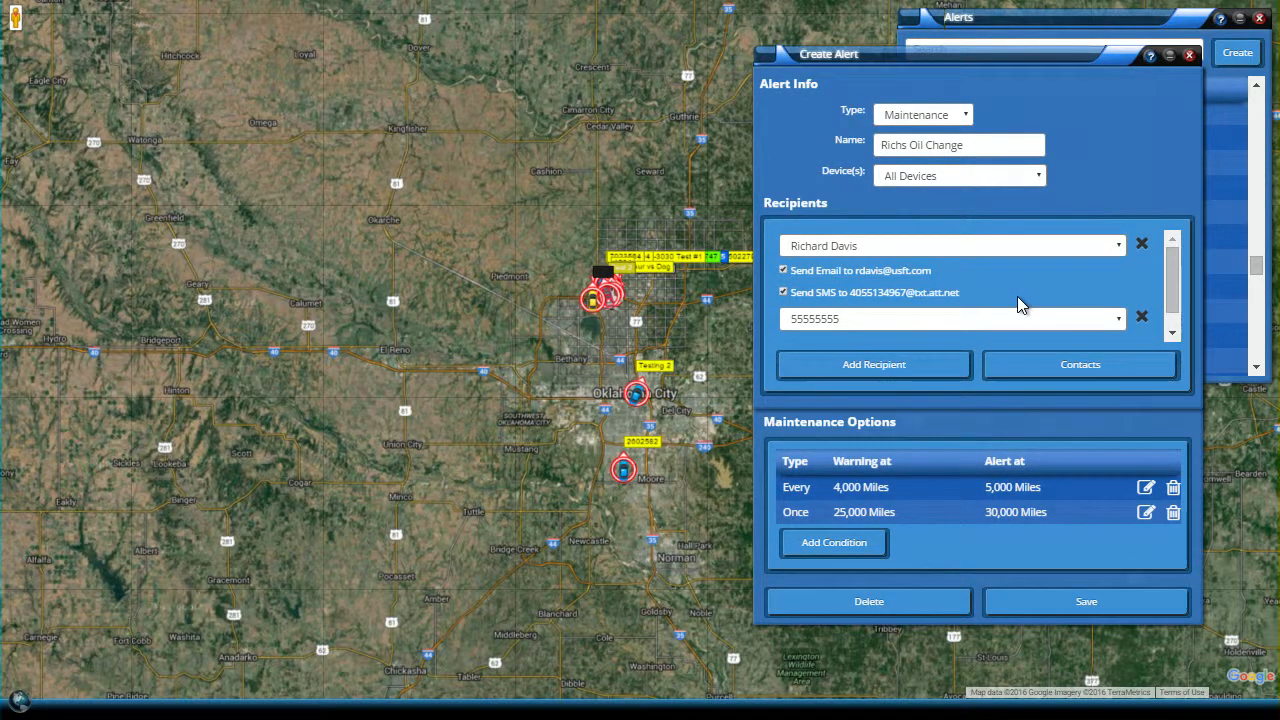
click(1068, 605)
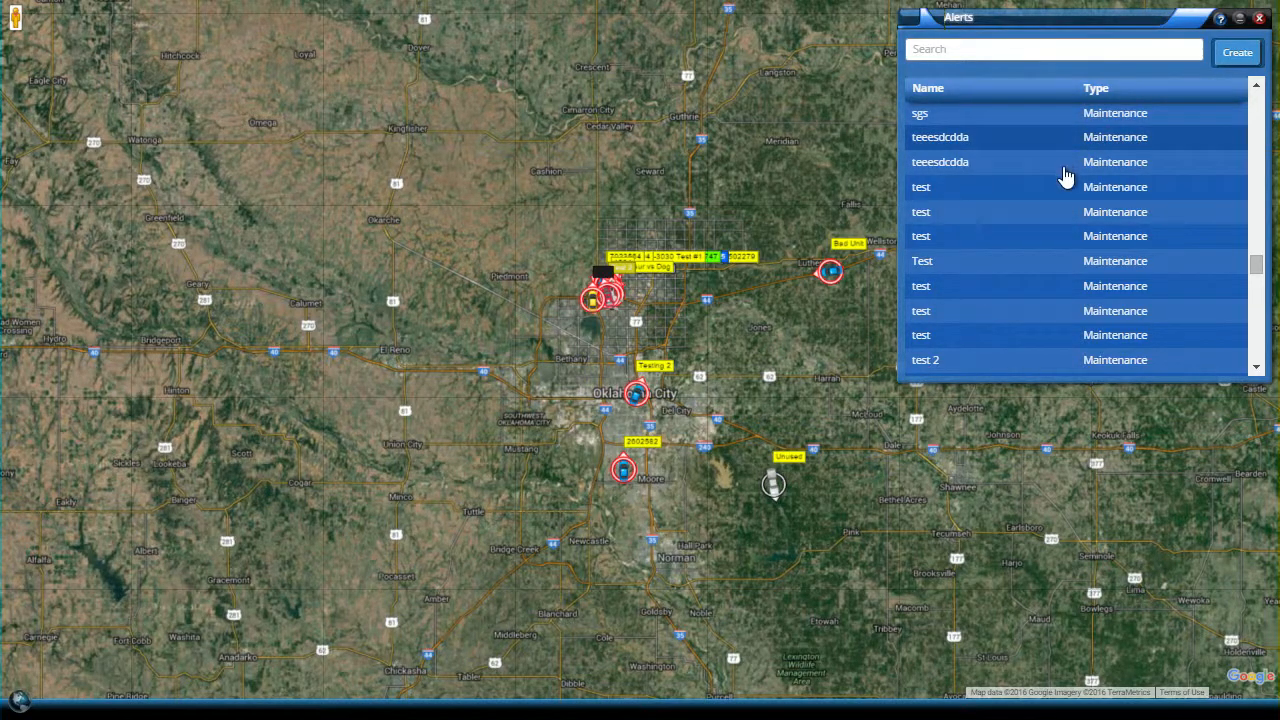
Search the alerts list for "Rich" and open the Richs Oil Change alert to check its settings.
scroll(1065, 175, down, 3)
scroll(1063, 194, up, 6)
scroll(1063, 189, down, 2)
click(961, 52)
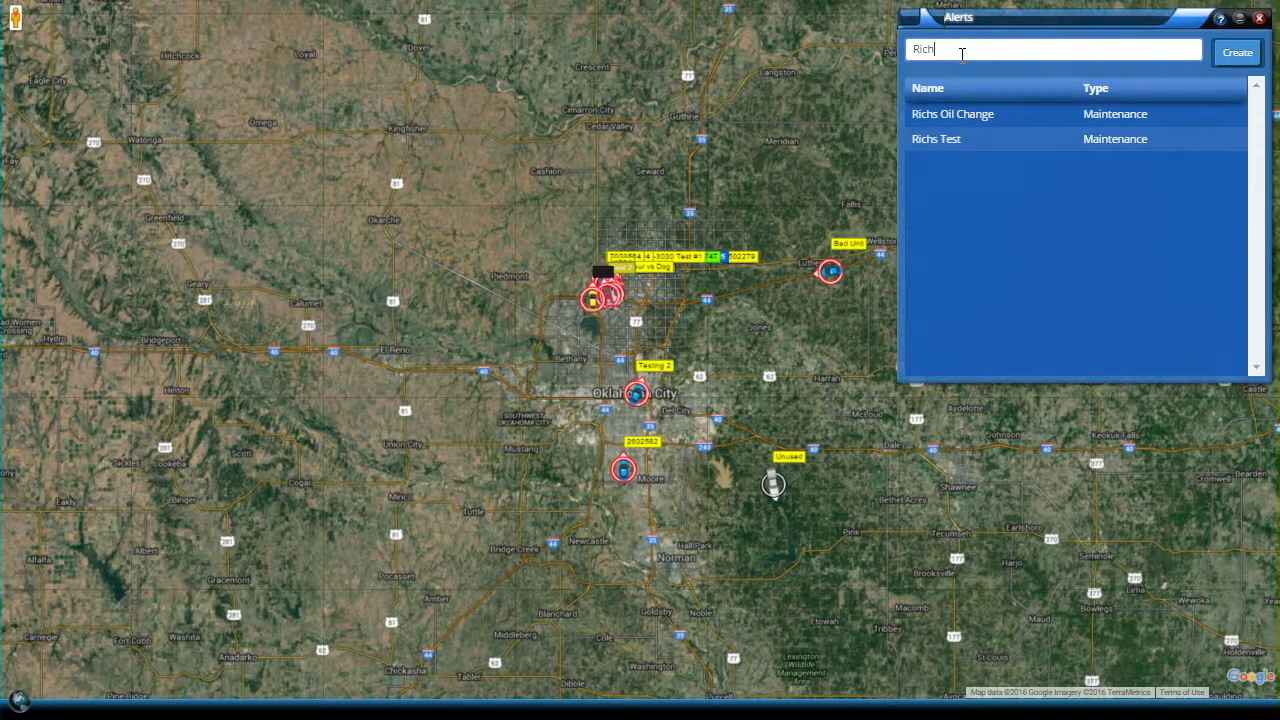
click(983, 117)
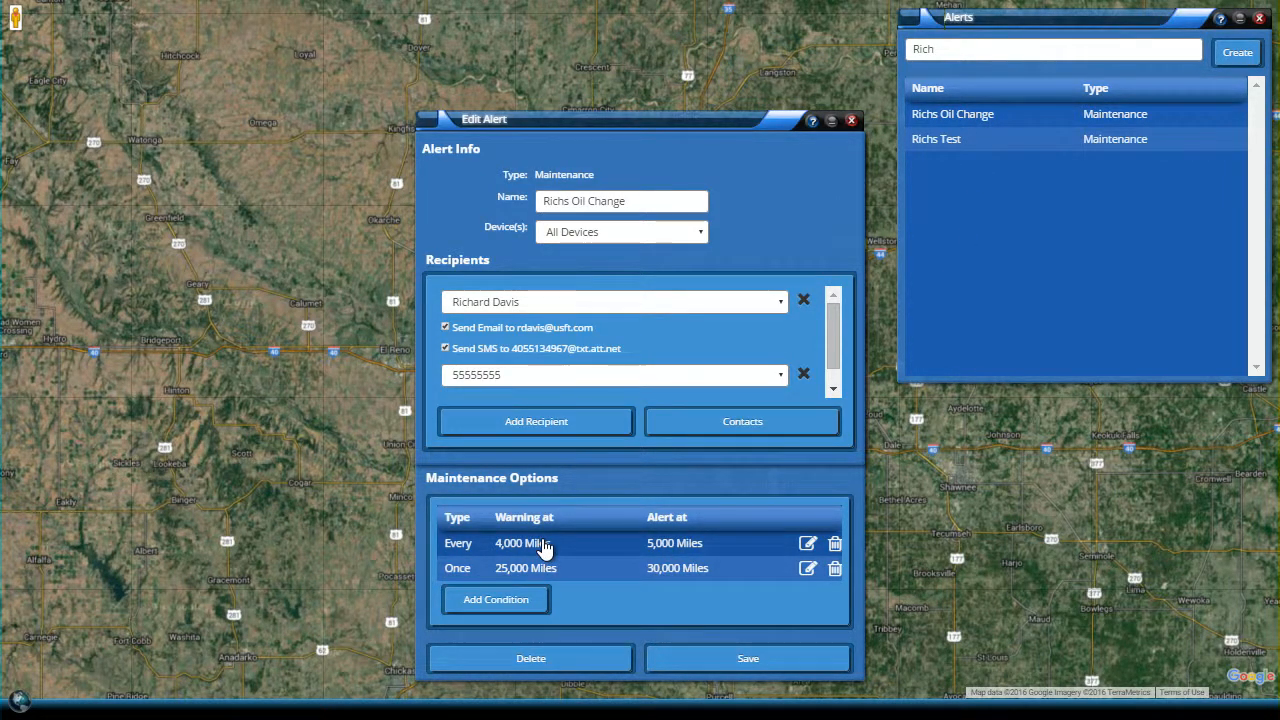
Turn off e-mail and SMS notifications for the first recipient, save the Richs Oil Change alert, and close the alerts list.
click(446, 327)
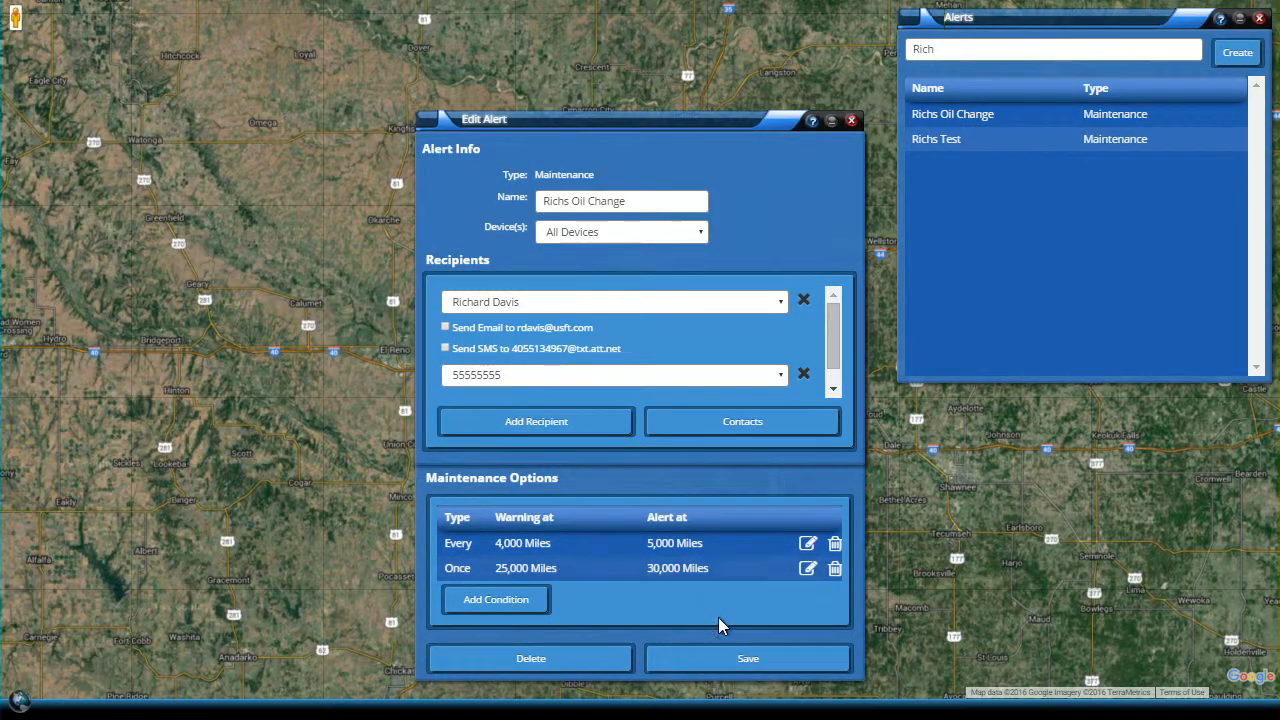
click(750, 660)
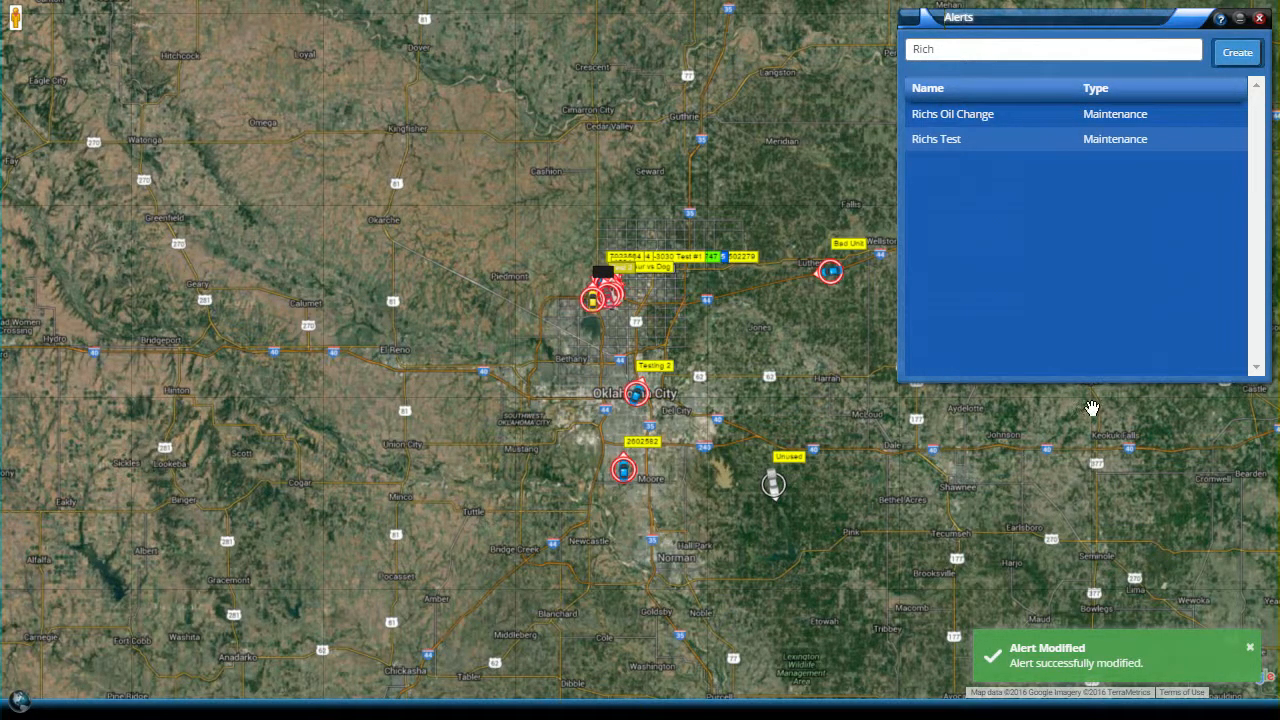
click(1259, 20)
Open the Device Maintenance list, review the device statuses, and check the maintenance details of the first listed device.
click(29, 706)
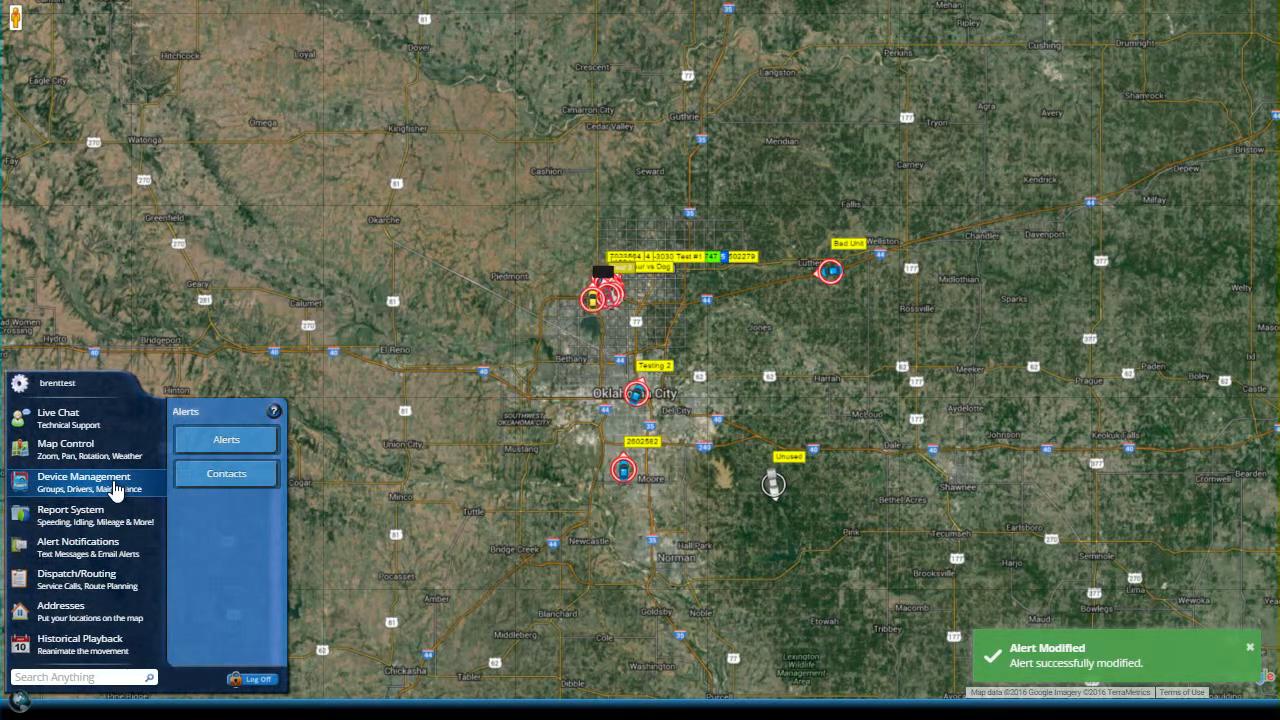
click(115, 487)
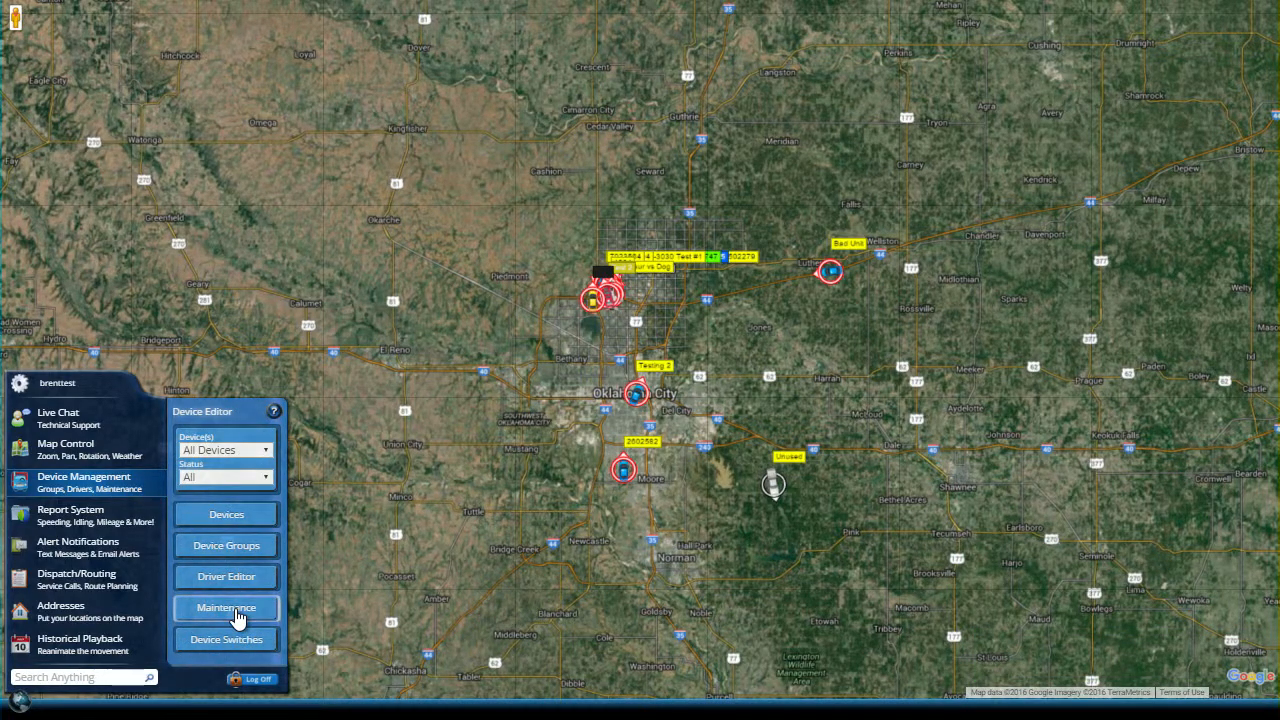
click(226, 608)
mouse_move(885, 268)
mouse_down()
mouse_move(890, 362)
mouse_move(886, 252)
mouse_up()
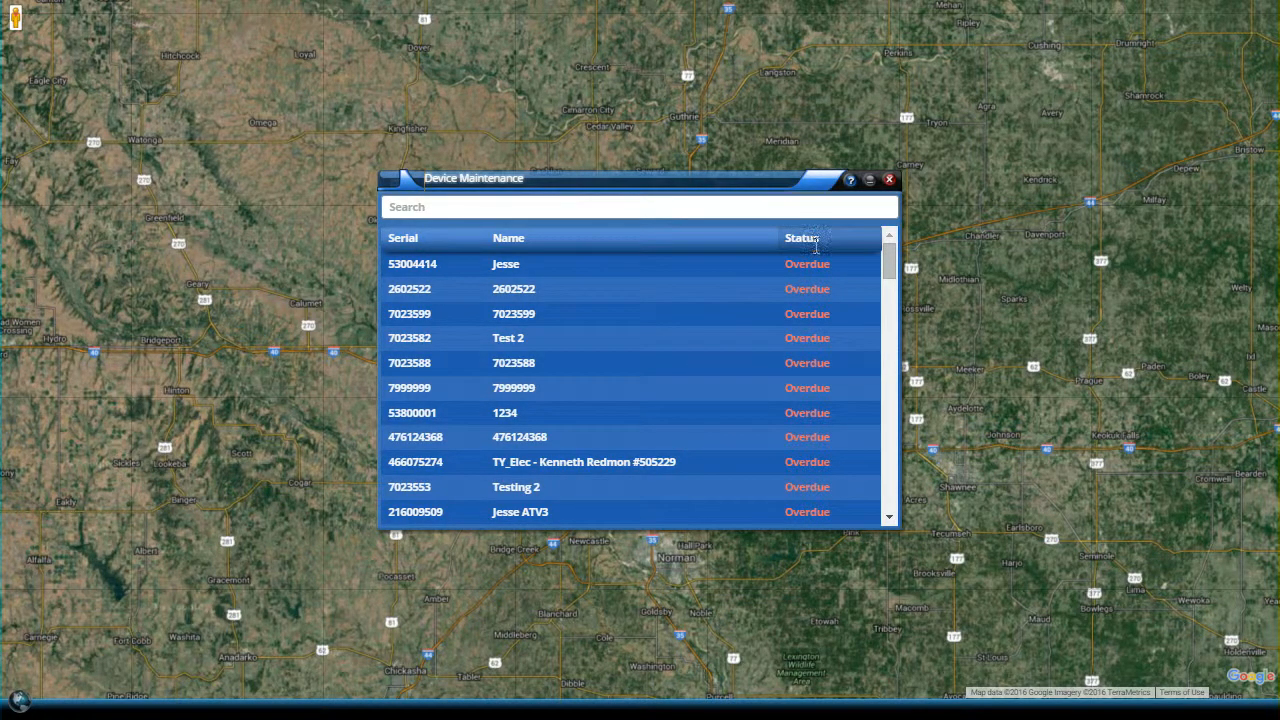
click(815, 242)
click(816, 242)
mouse_move(888, 258)
mouse_down()
mouse_move(888, 320)
mouse_move(927, 367)
mouse_move(887, 318)
mouse_move(886, 265)
mouse_up()
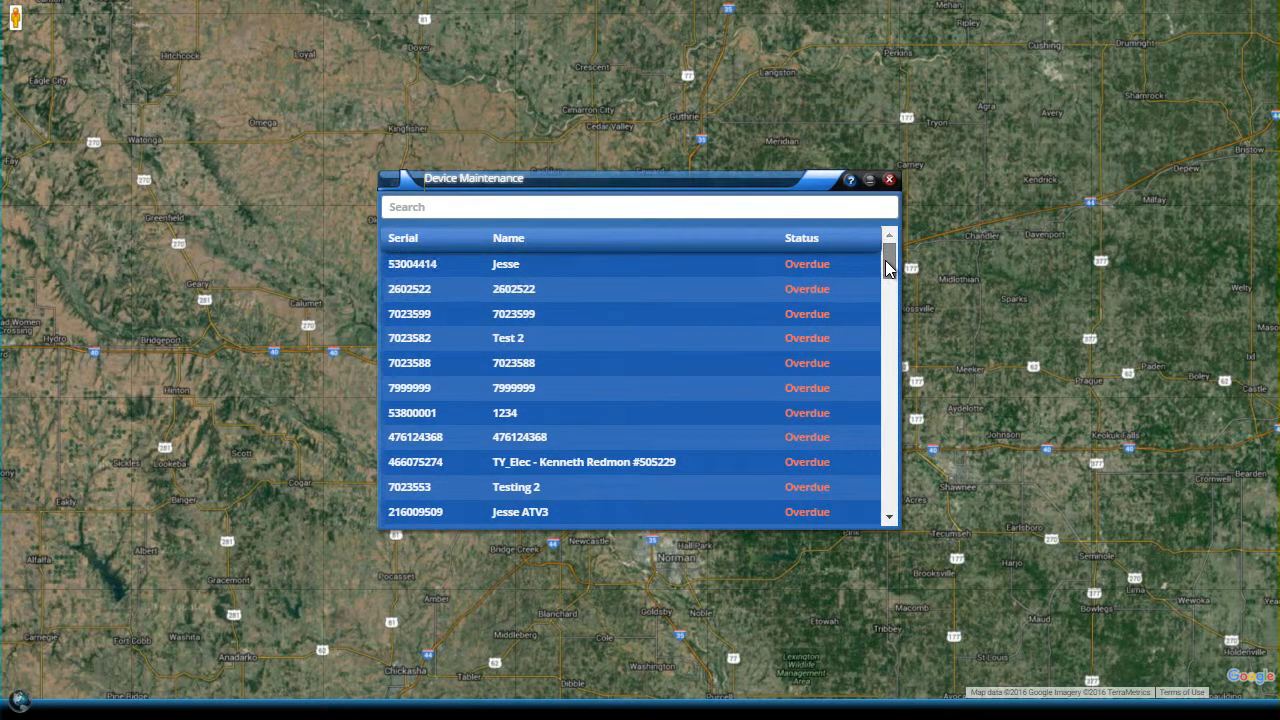
double_click(548, 268)
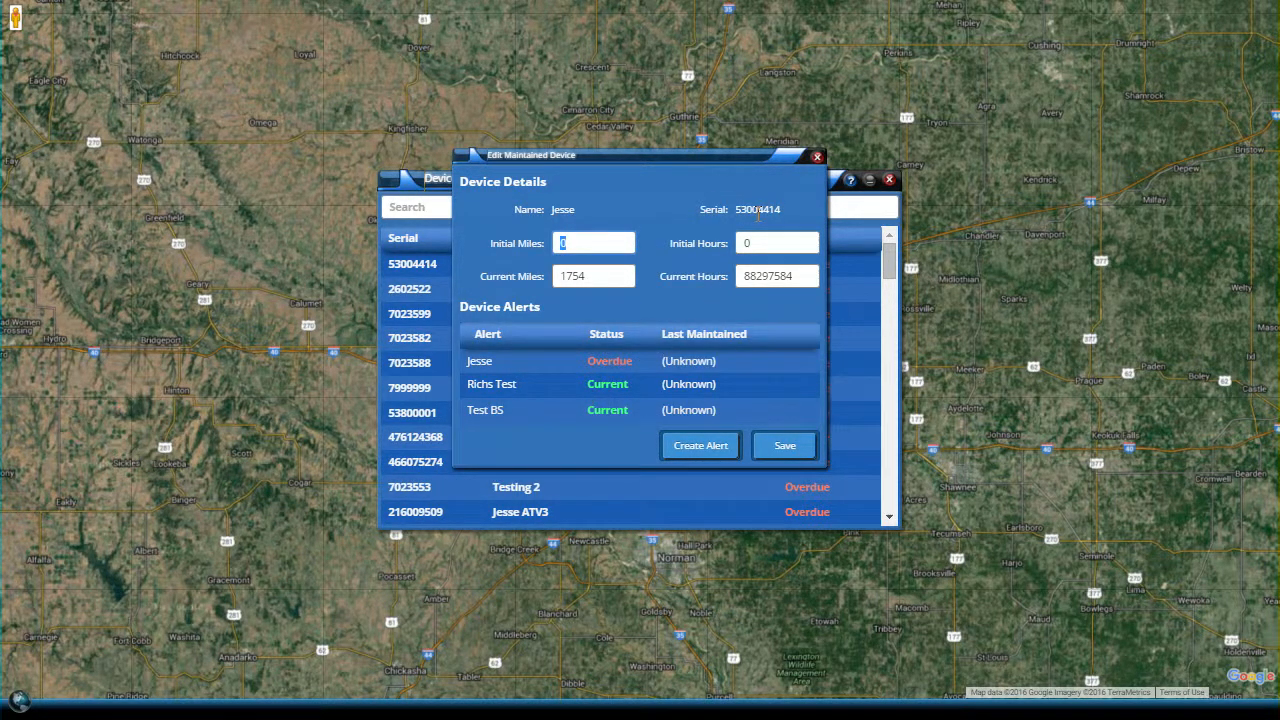
click(817, 157)
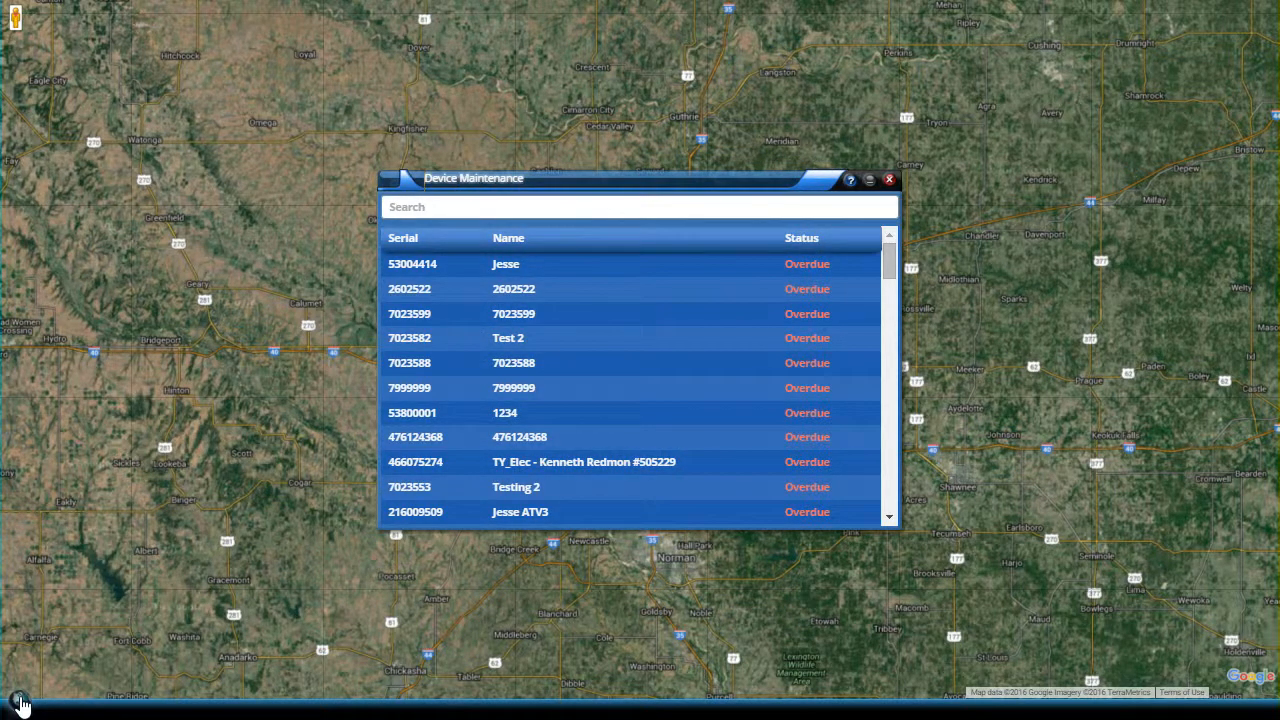
Start a new alert from the alerts list and look through the device groups and single devices it can apply to.
click(20, 703)
mouse_move(80, 547)
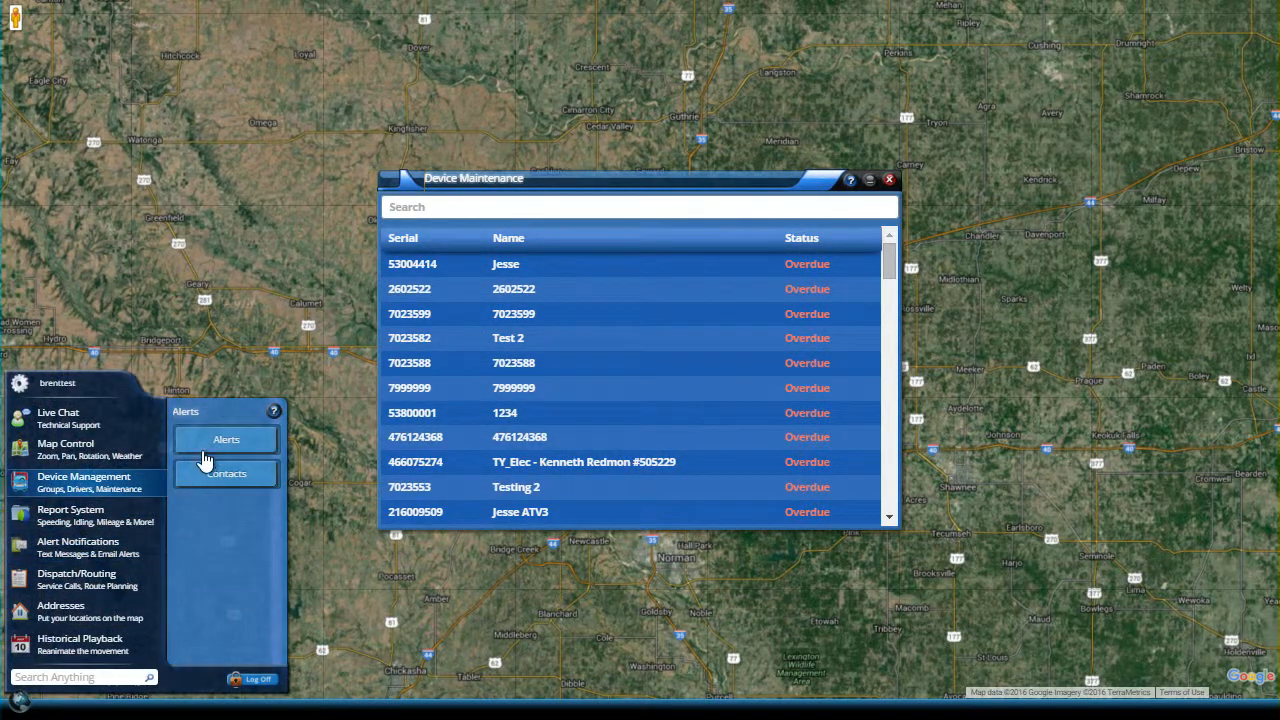
click(250, 445)
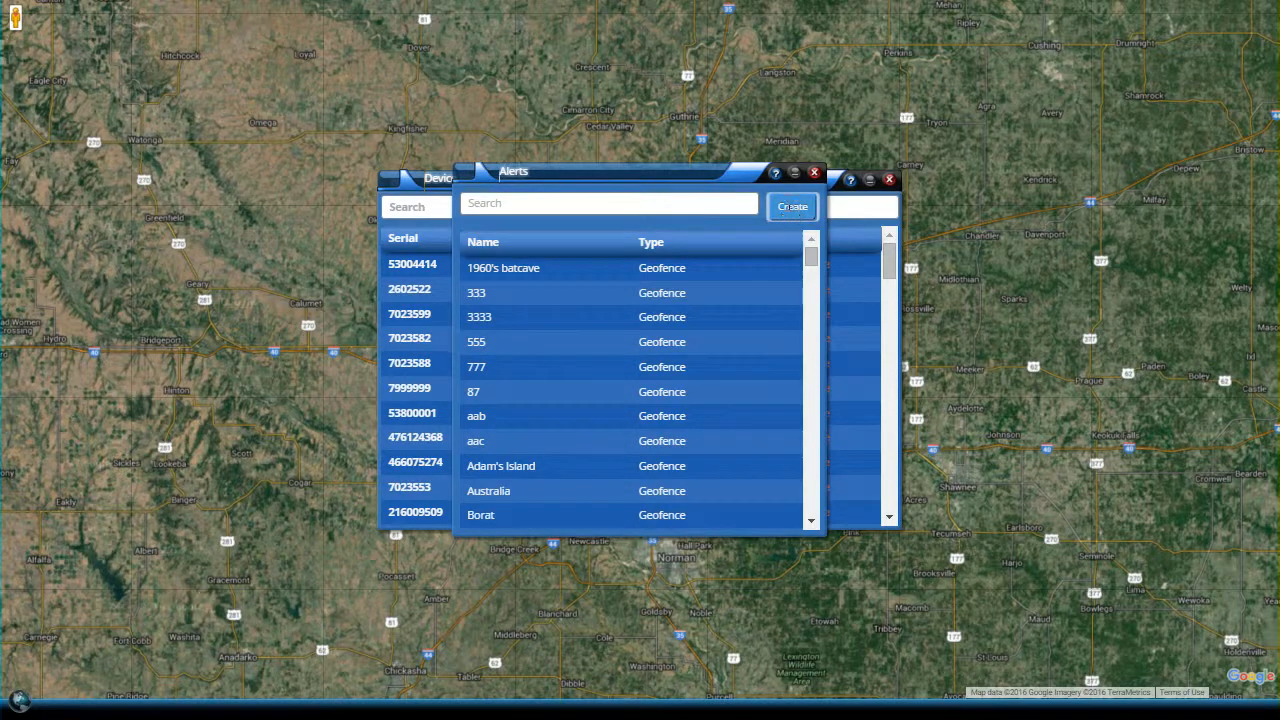
click(790, 208)
click(1018, 243)
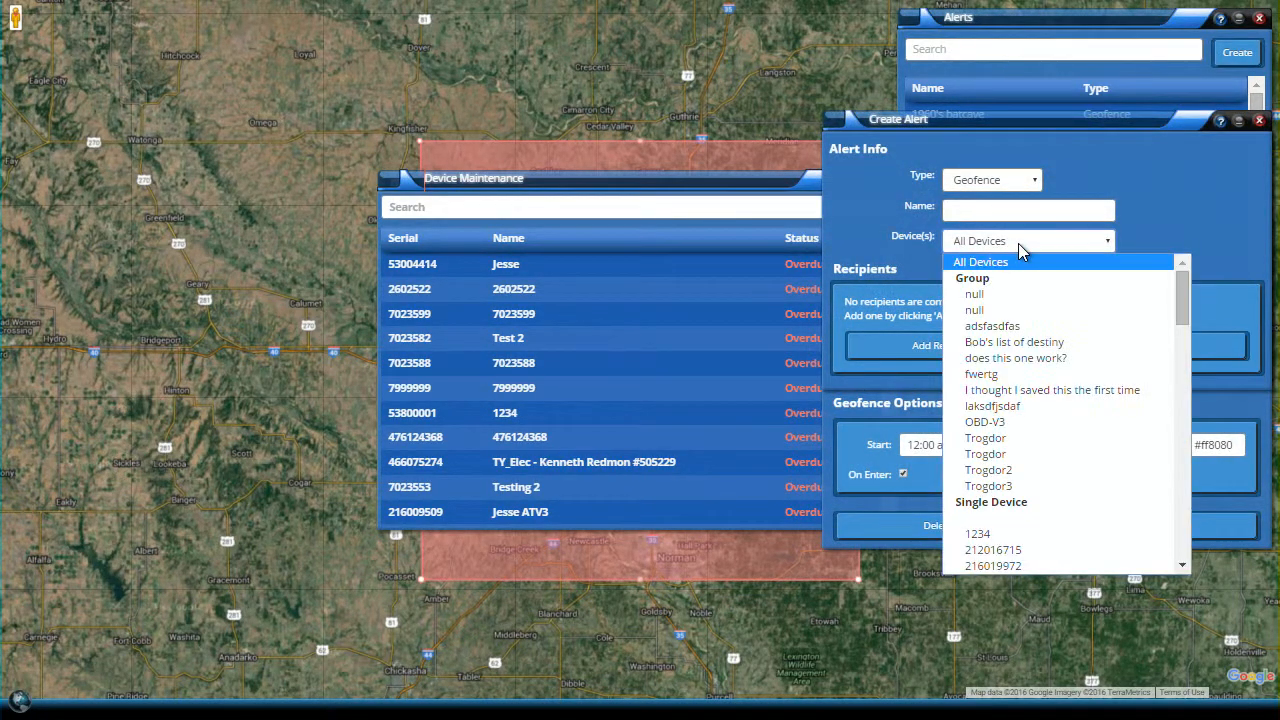
scroll(1025, 425, down, 8)
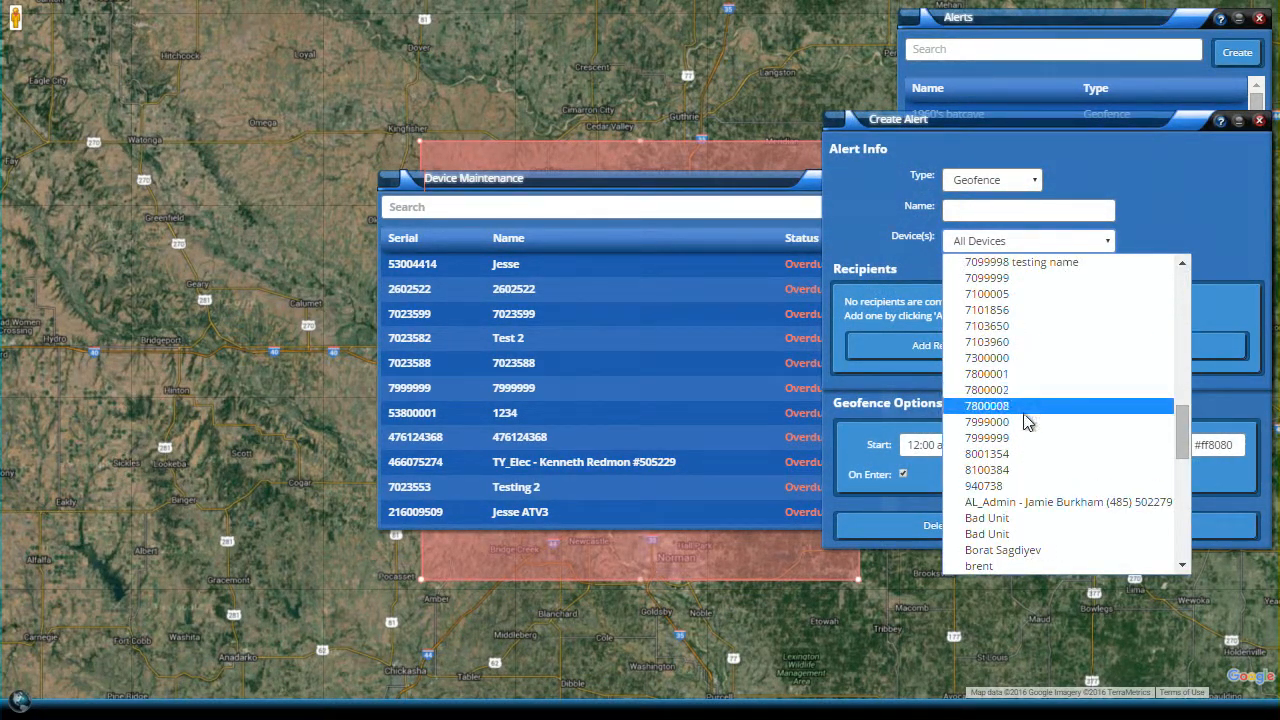
scroll(1033, 551, down, 5)
scroll(1033, 552, up, 10)
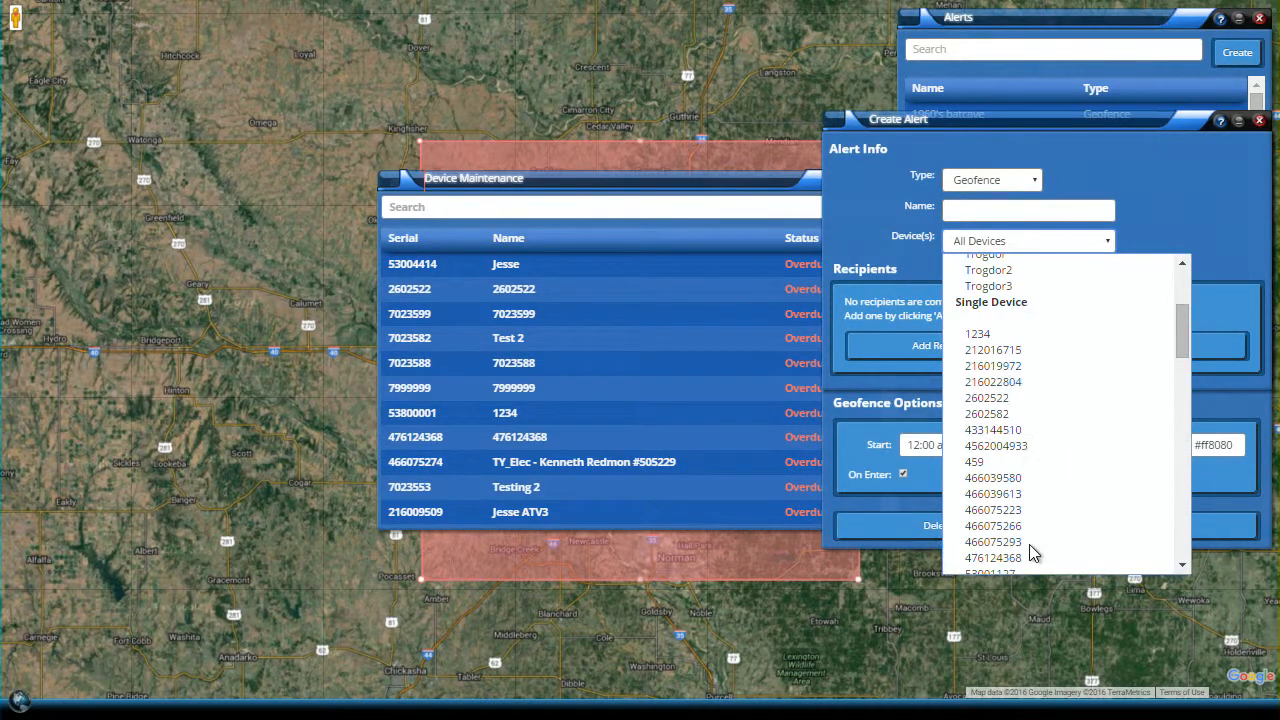
click(585, 195)
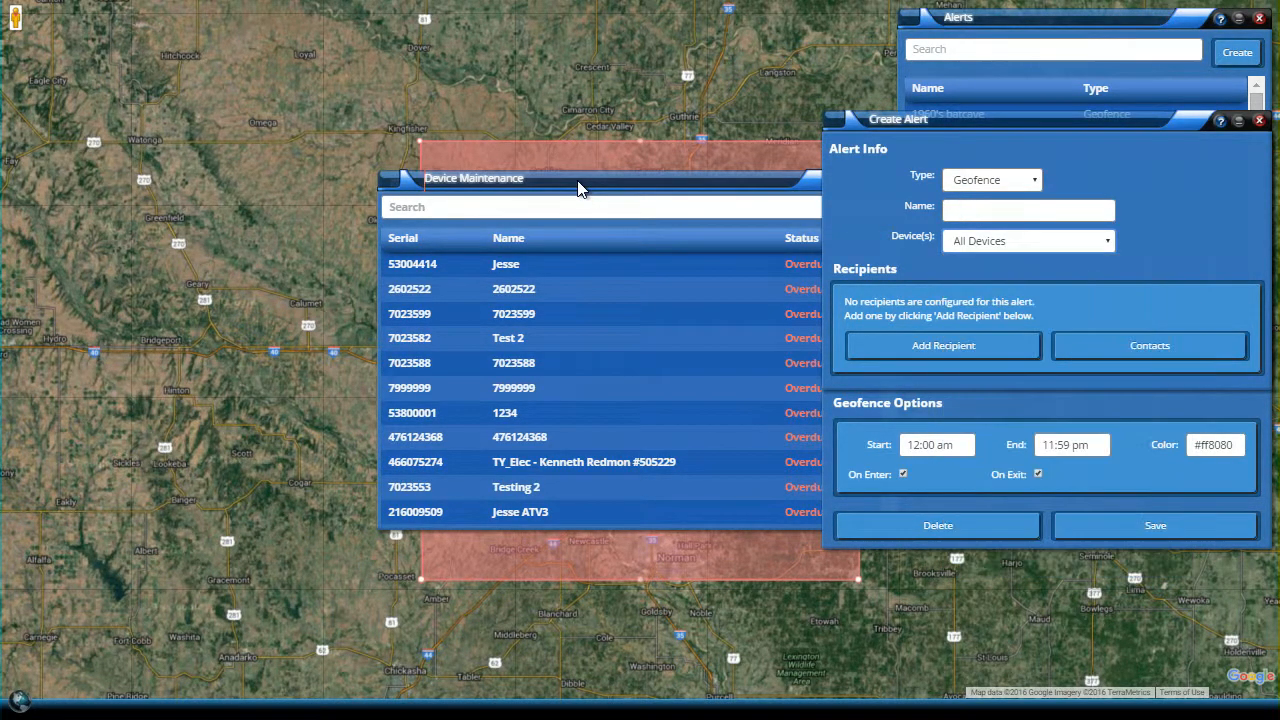
Check the maintenance details and assigned alerts of the Red Baron and CalAmp LMU-3030 Test #3 devices.
drag(679, 195, 557, 188)
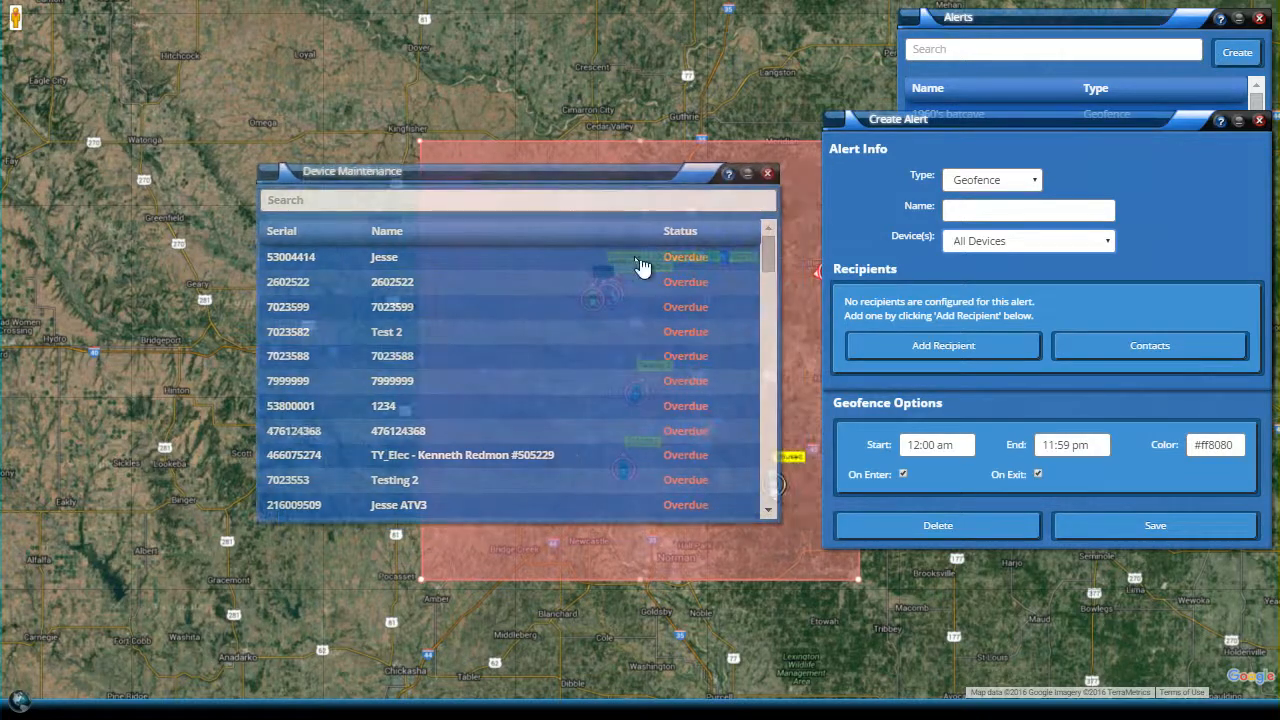
drag(768, 250, 780, 477)
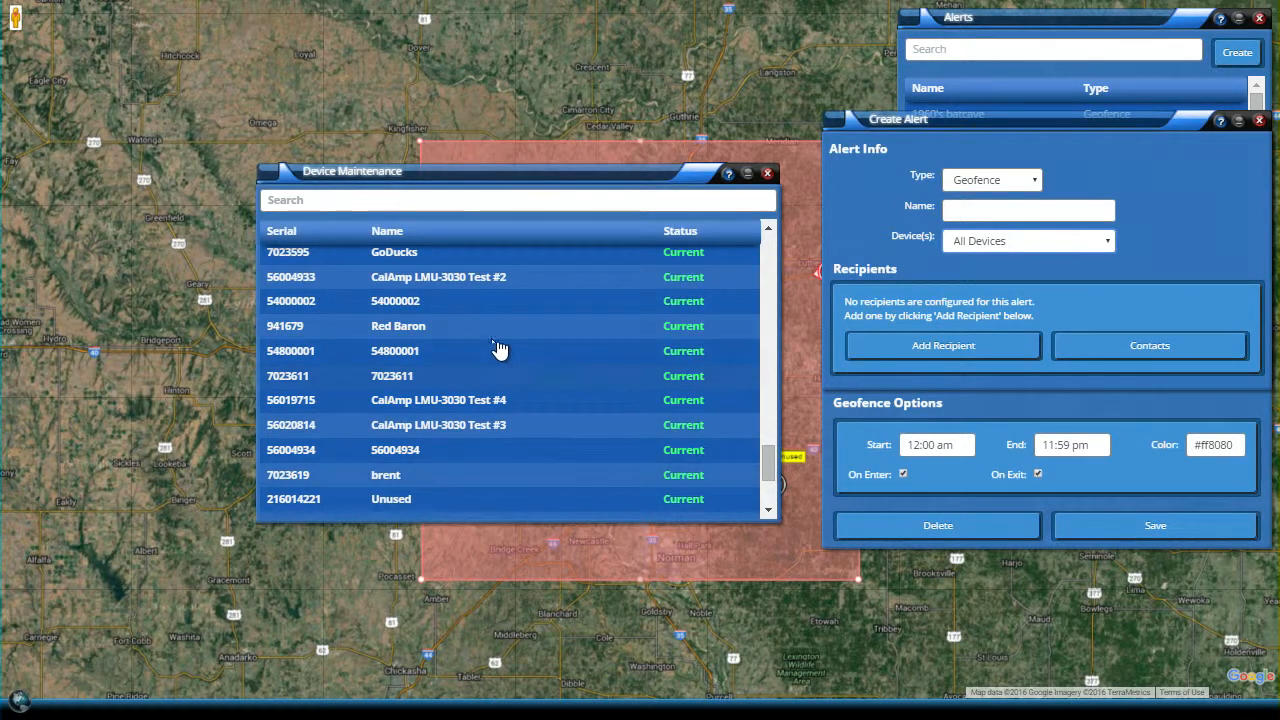
click(463, 335)
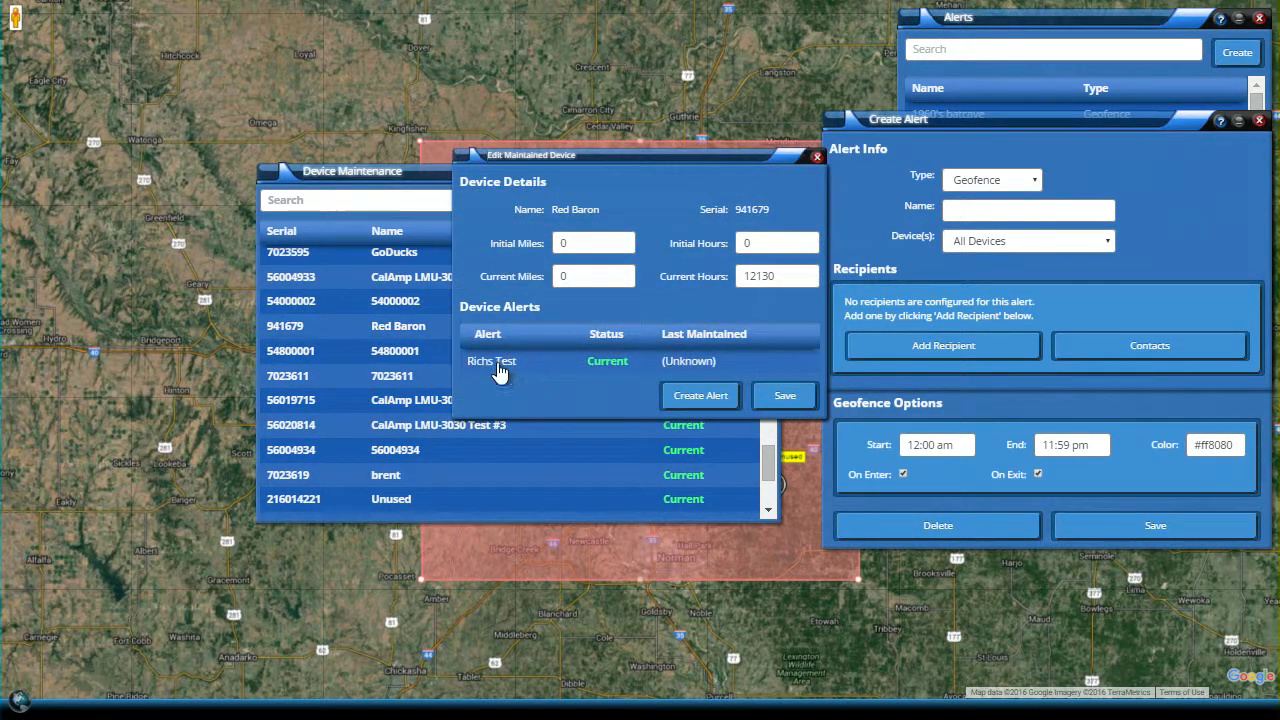
click(817, 157)
click(402, 432)
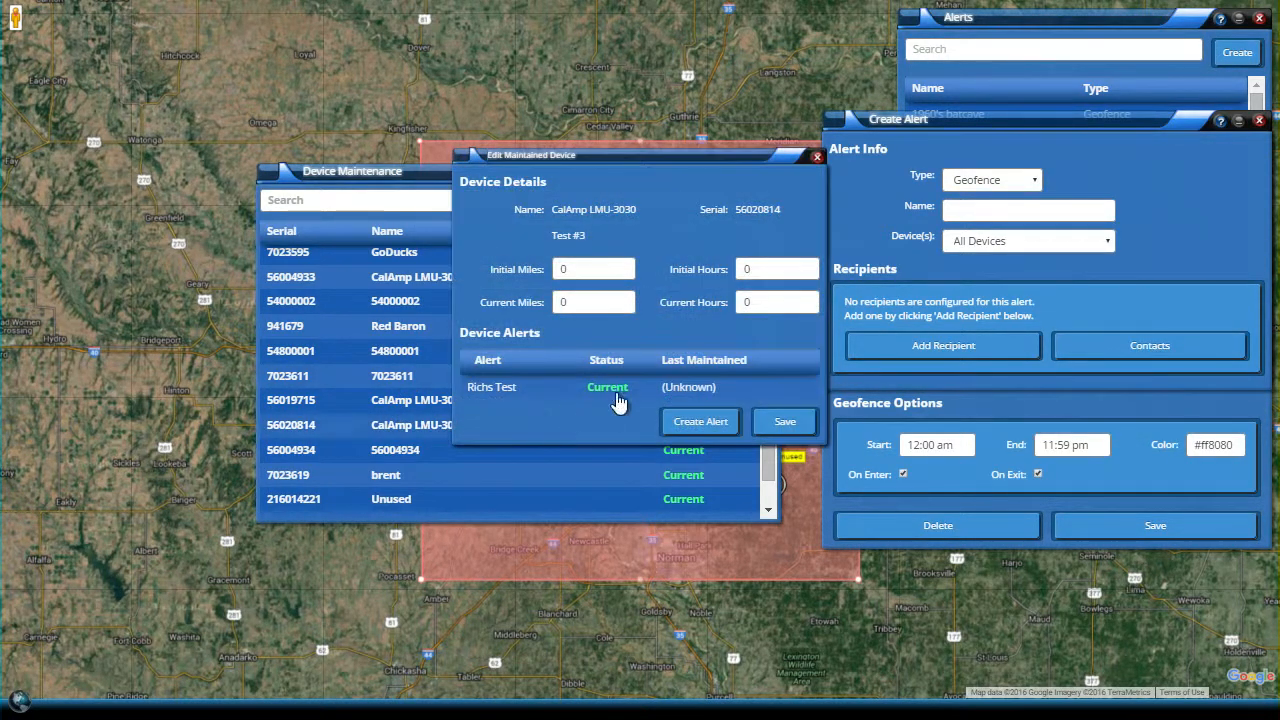
click(817, 157)
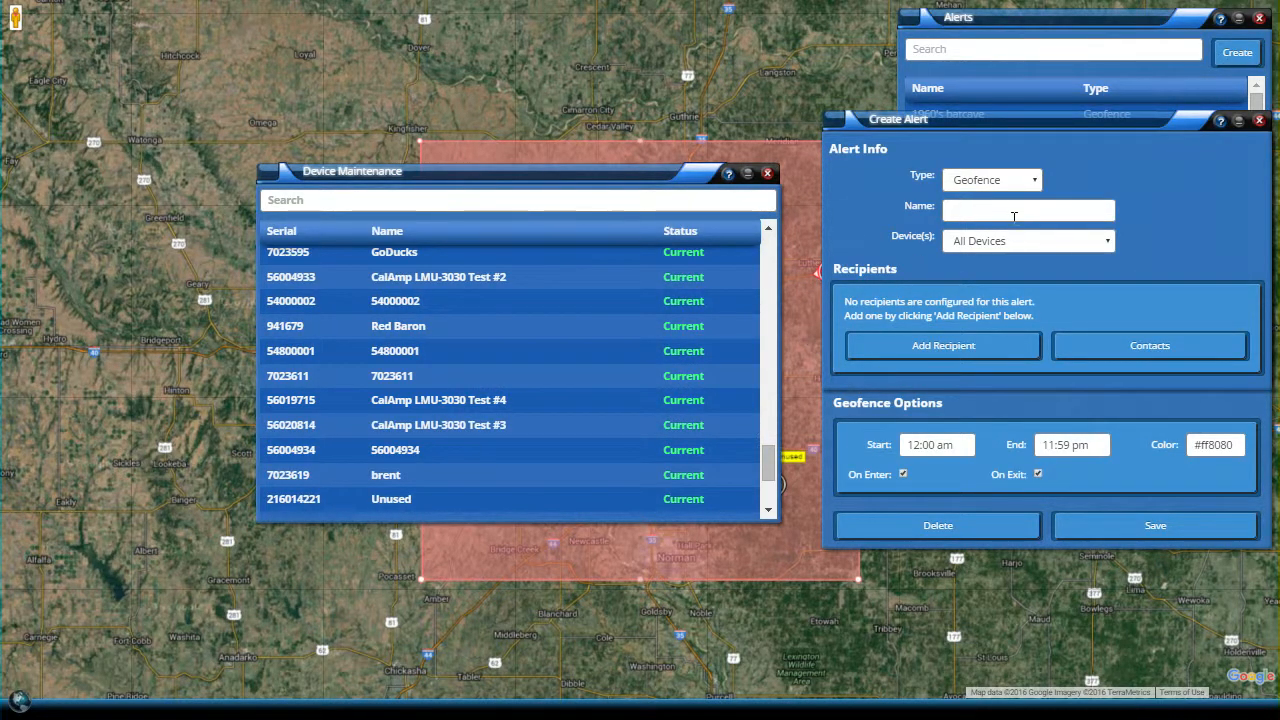
Discard the unsaved new alert, and view the help video for Device Maintenance.
click(1258, 121)
drag(771, 461, 779, 251)
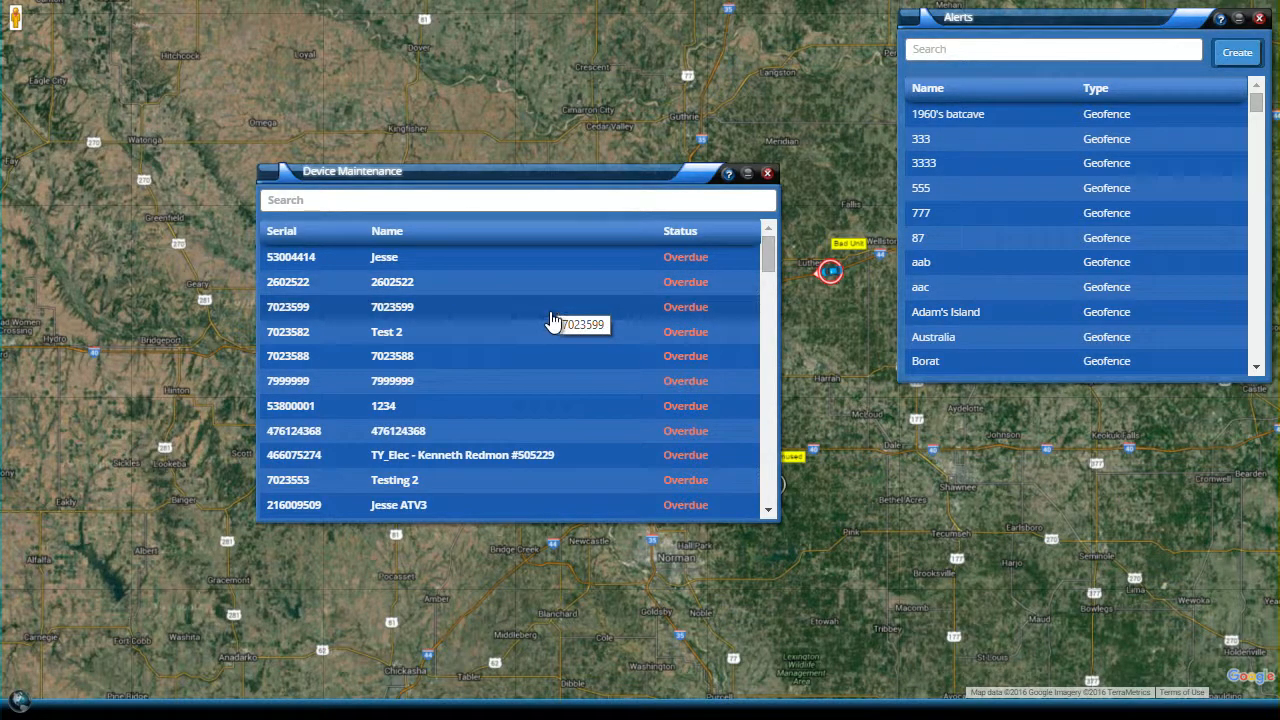
click(729, 178)
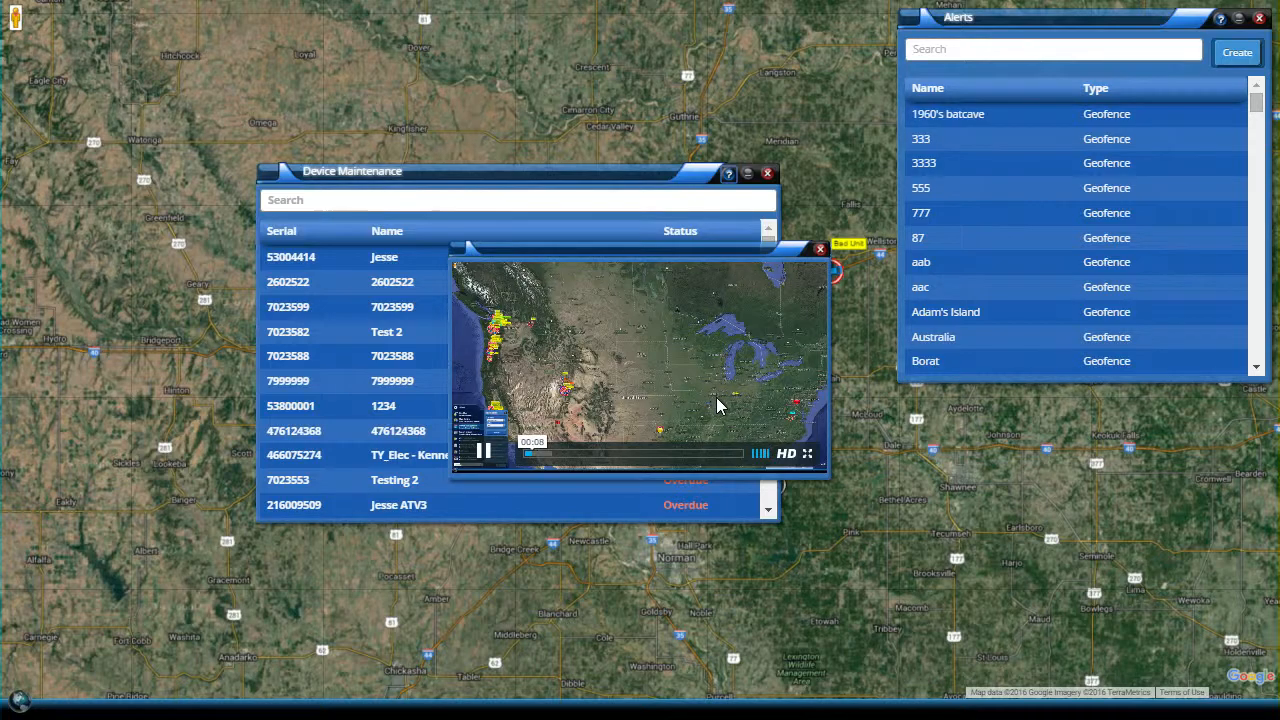
click(820, 250)
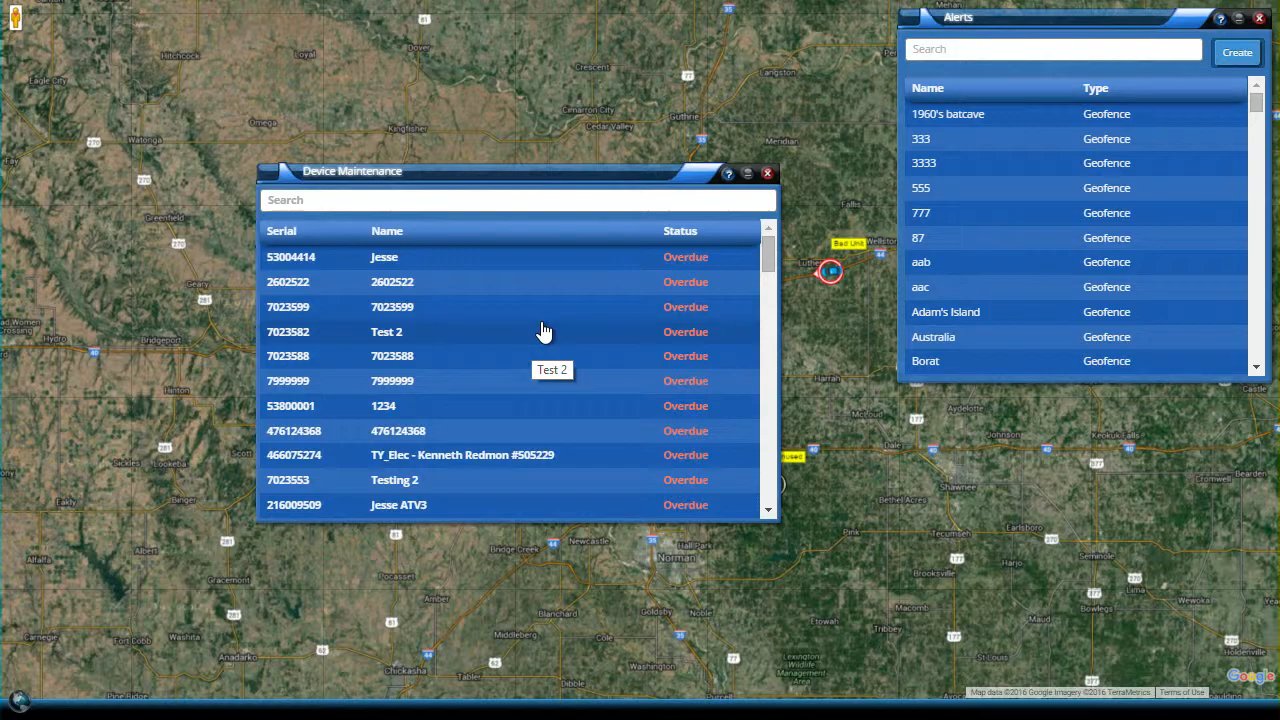
Review the overdue, warning and current devices in the maintenance list, and open the maintenance details of the first device.
drag(769, 252, 771, 267)
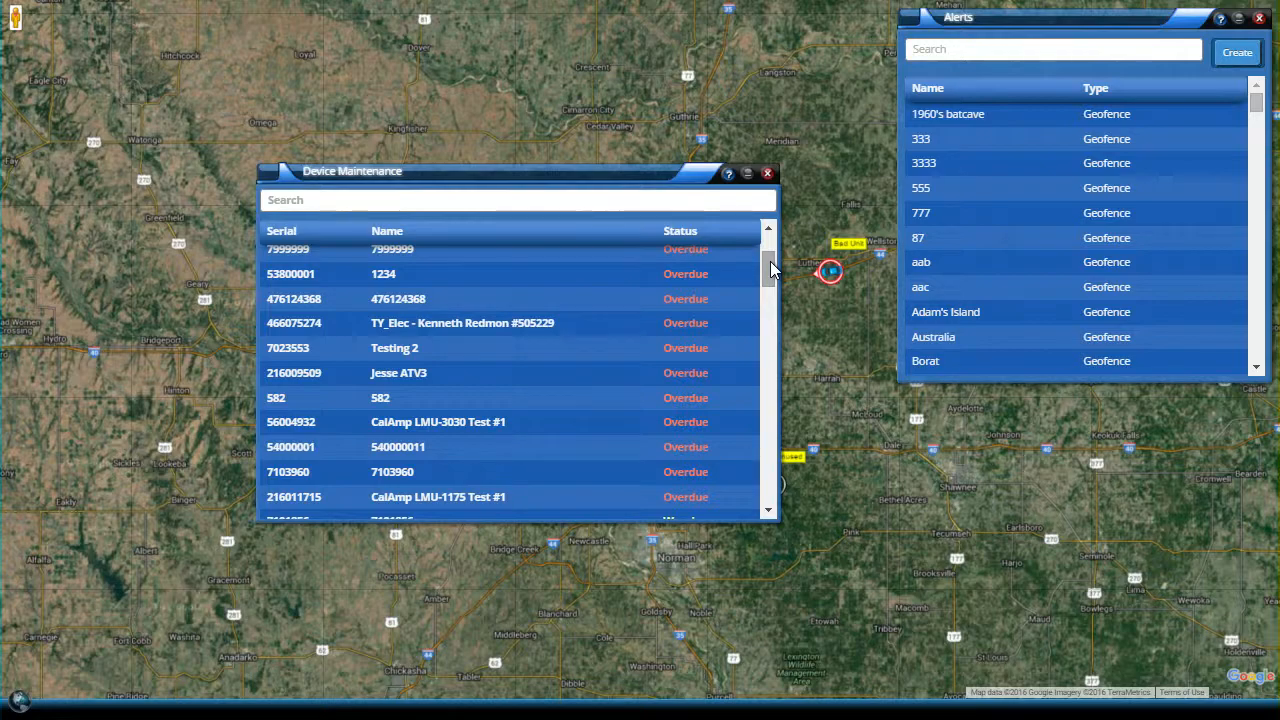
drag(771, 285, 771, 298)
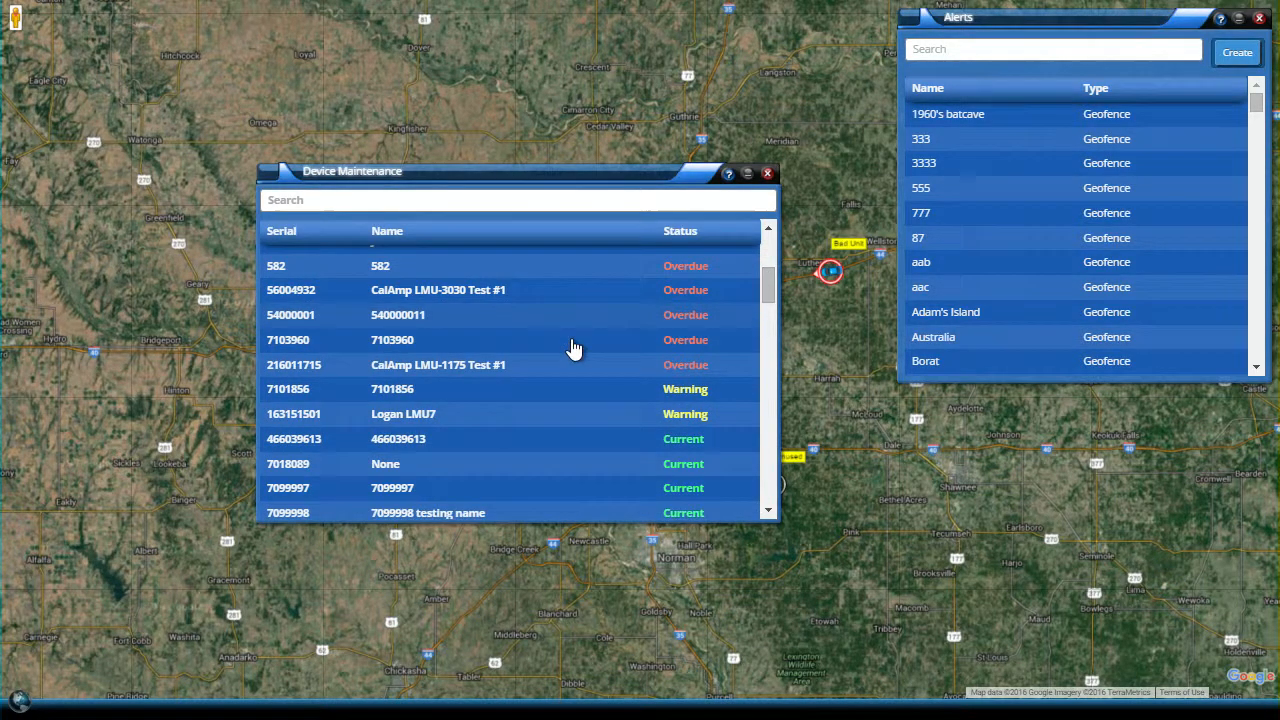
drag(770, 288, 778, 255)
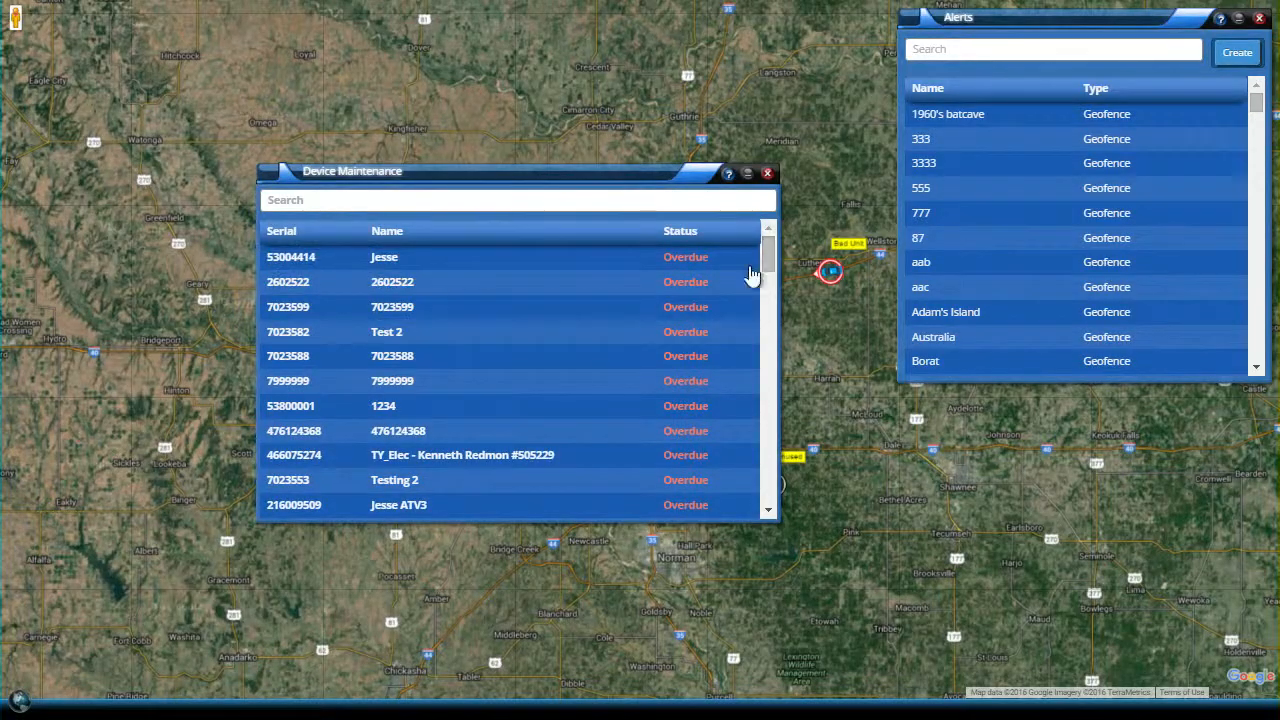
scroll(765, 265, up, 1)
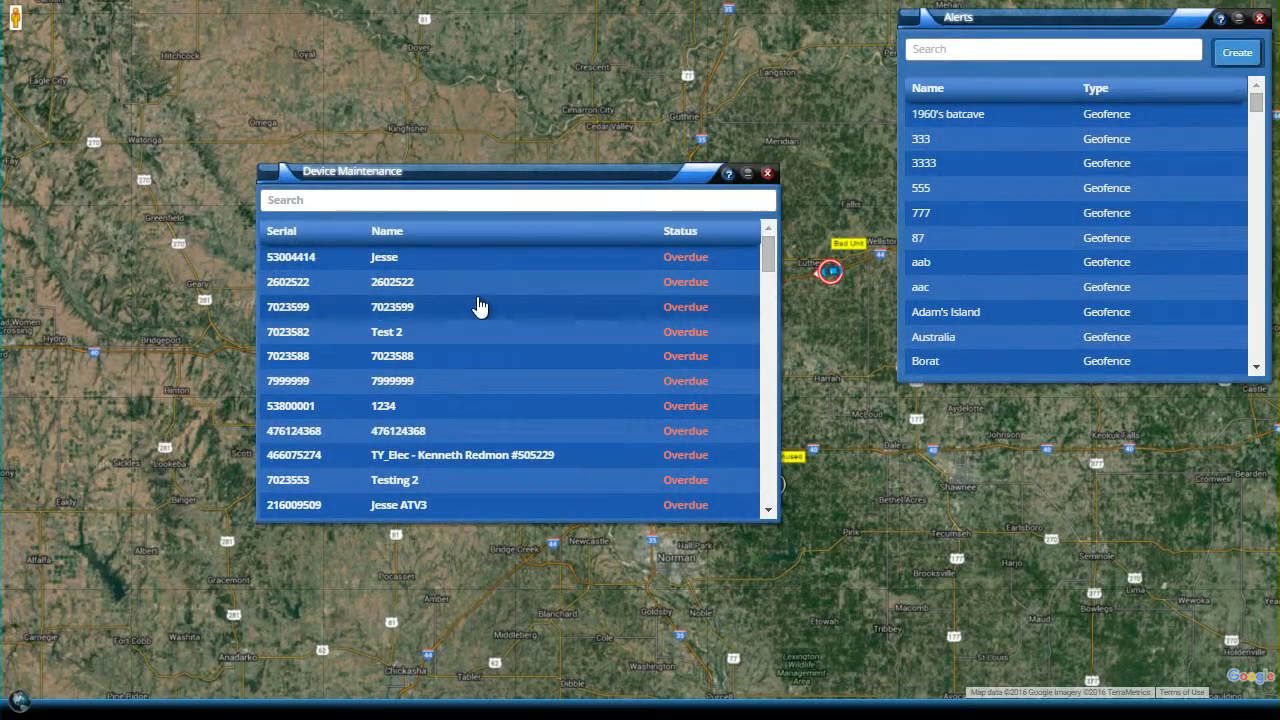
click(427, 264)
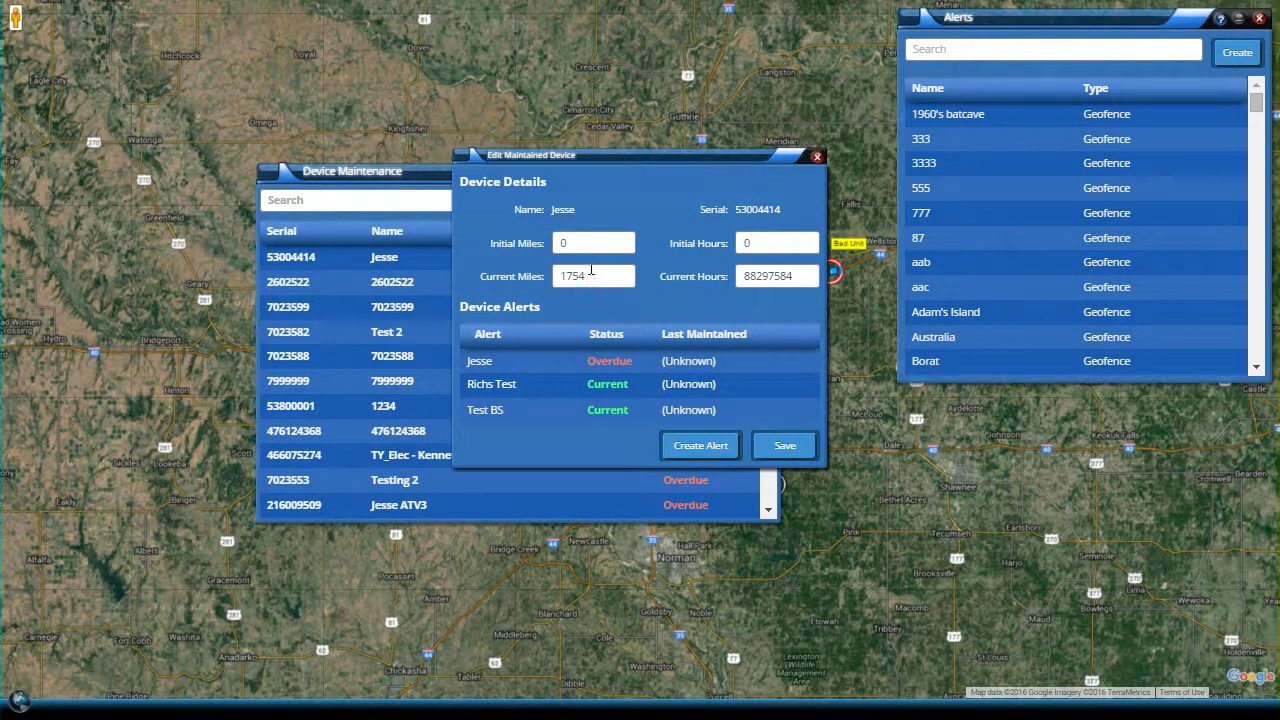